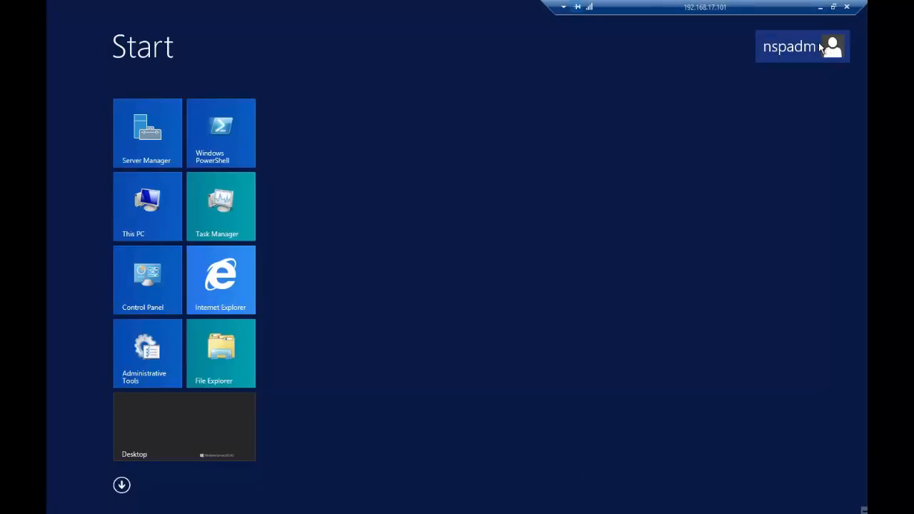
Run R3trans -x in an administrator Command Prompt to check the database connection, and close the prompt.
click(200, 423)
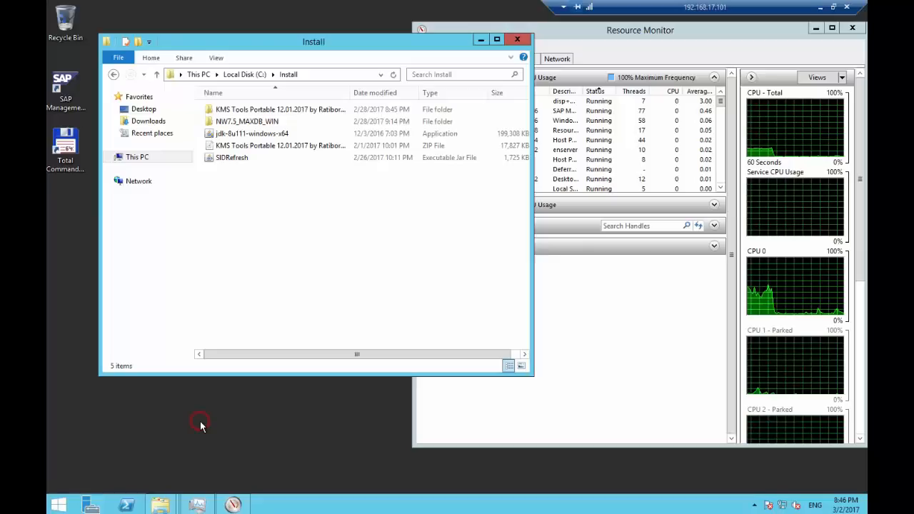
right_click(58, 505)
click(133, 405)
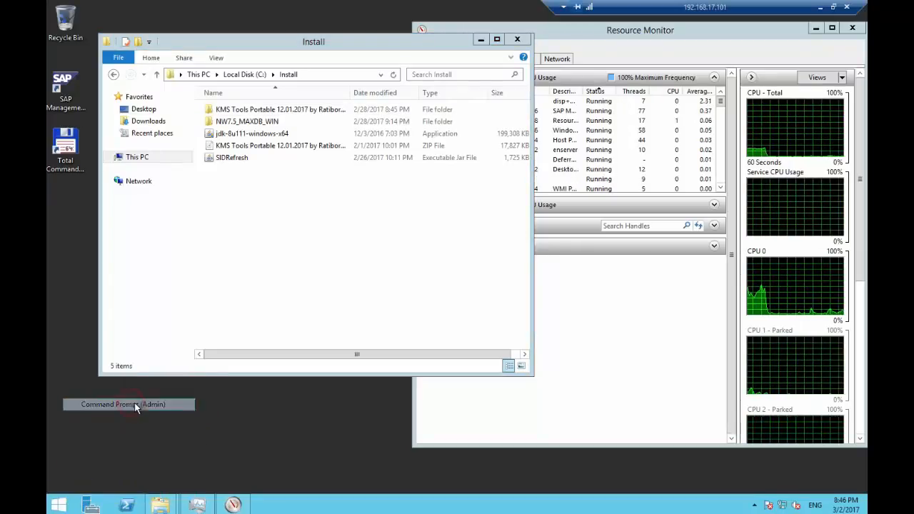
click(500, 271)
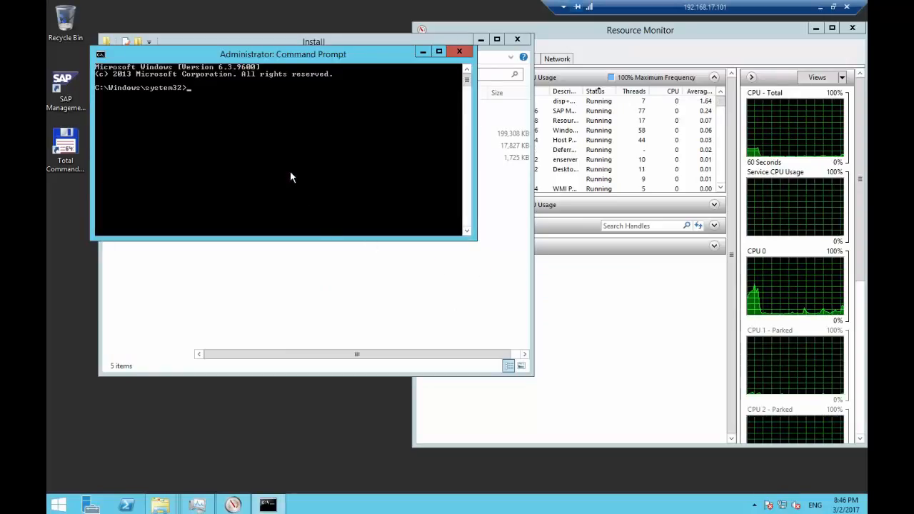
text(R3tran)
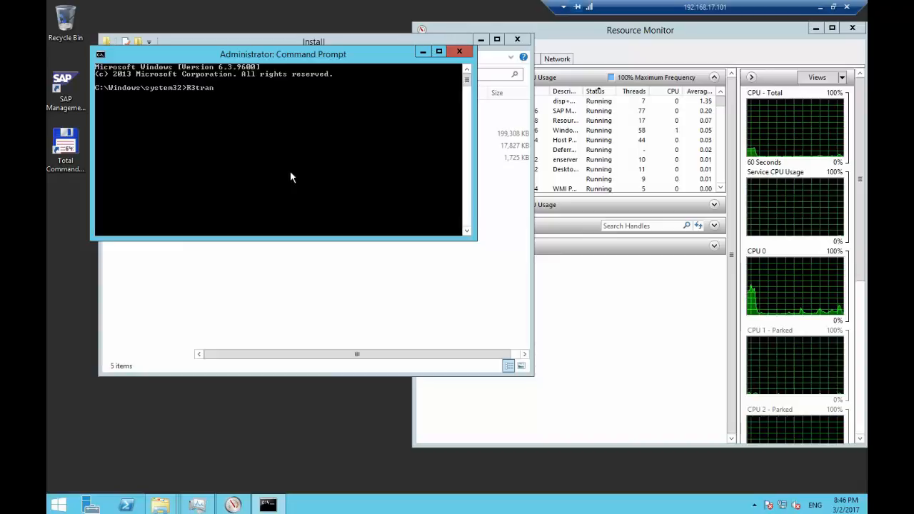
text(s -x)
key(Return)
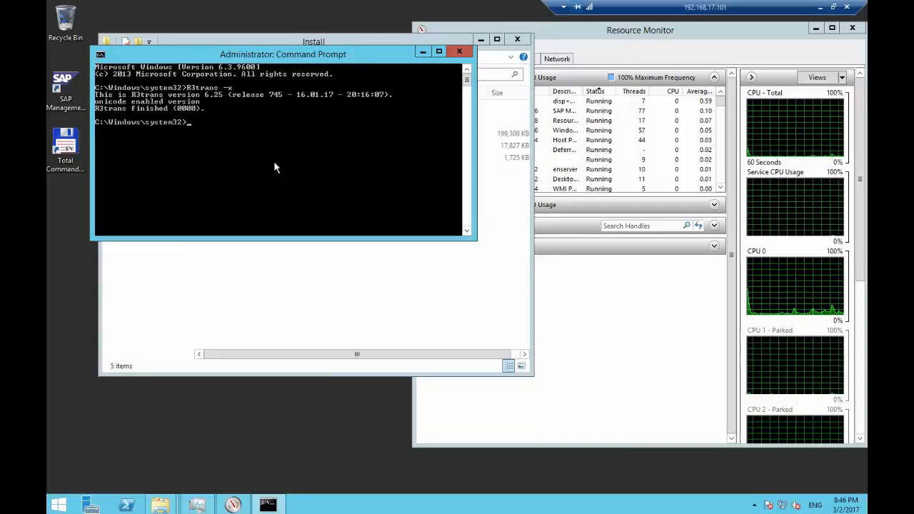
click(459, 52)
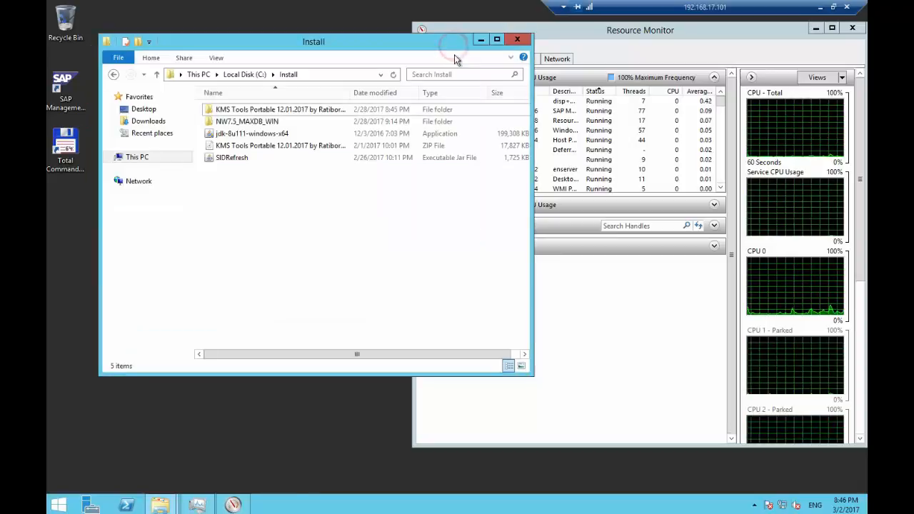
Launch SIDRefresh from the Install folder and set the number of R3trans processes to 4.
click(242, 160)
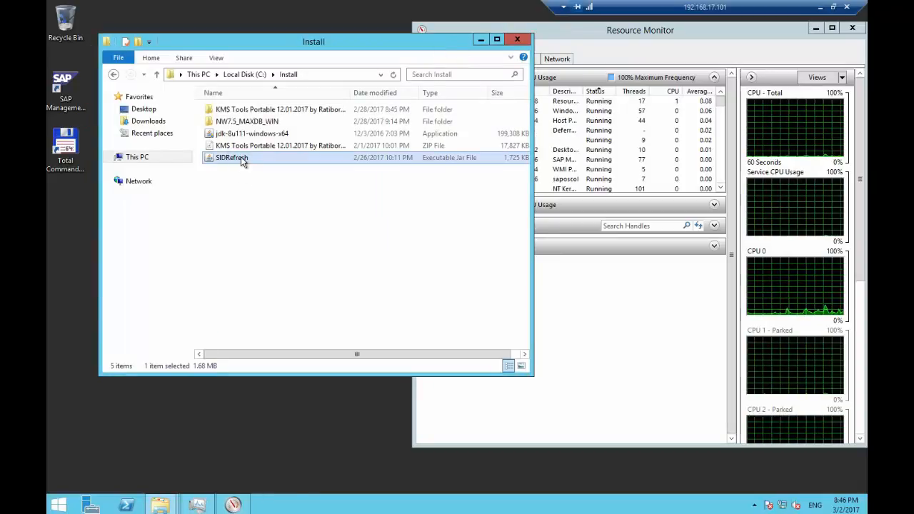
double_click(241, 160)
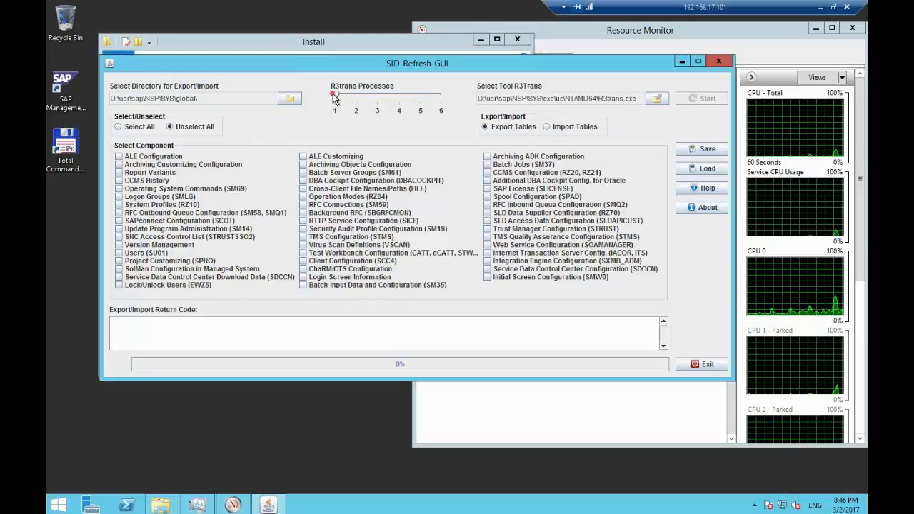
drag(333, 94, 398, 99)
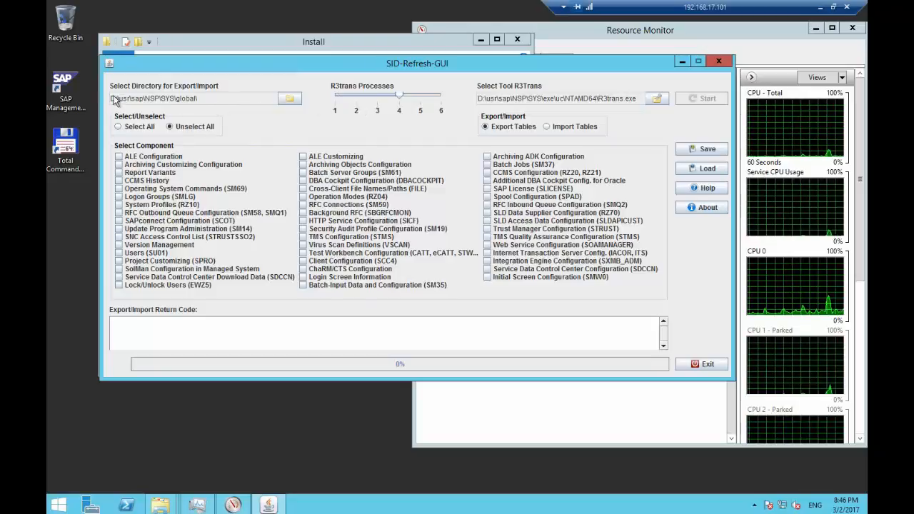
Create a folder named Export inside the global directory and choose it as the export/import directory.
click(290, 100)
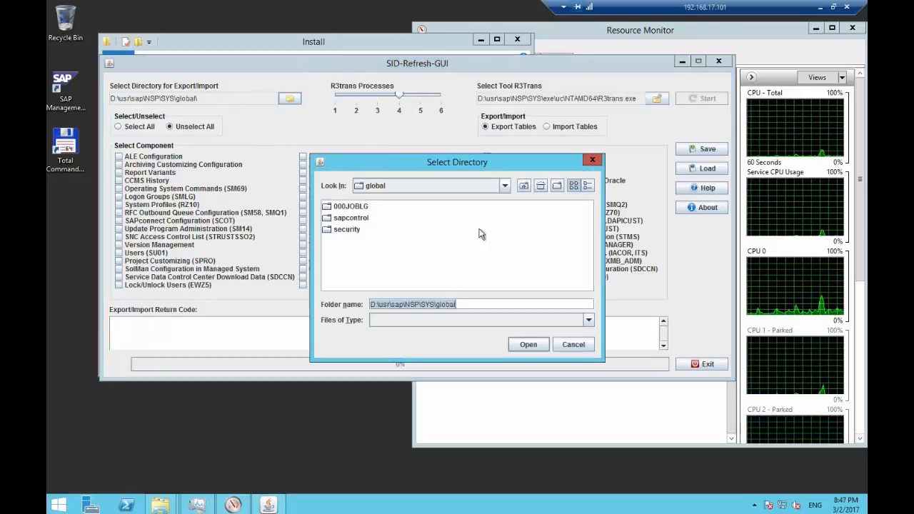
click(557, 186)
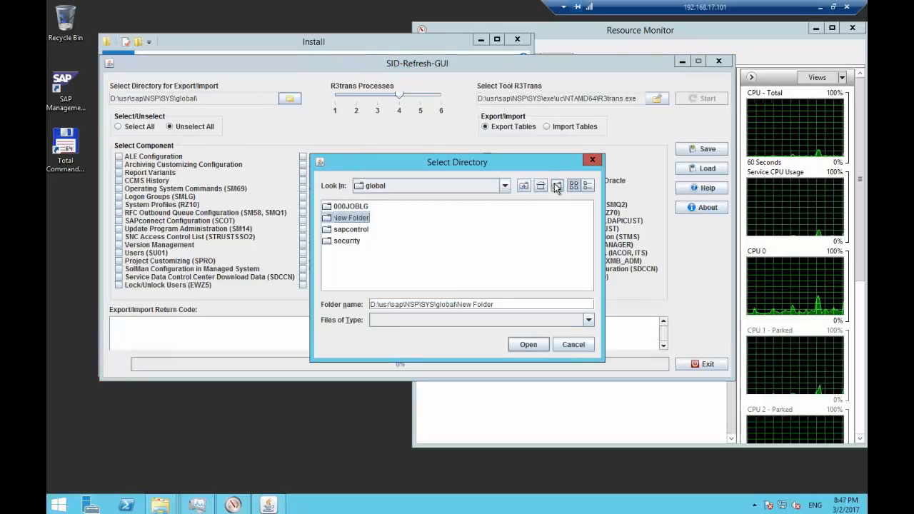
text(Expo)
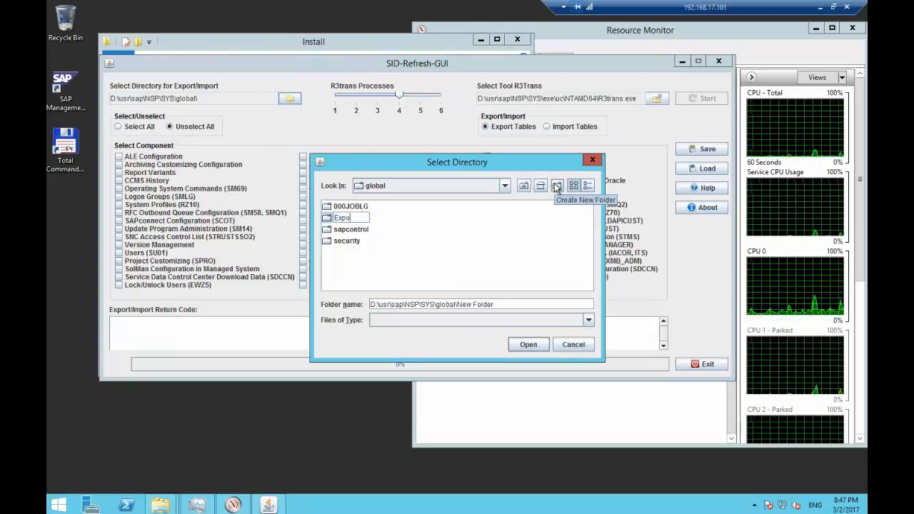
text(rt)
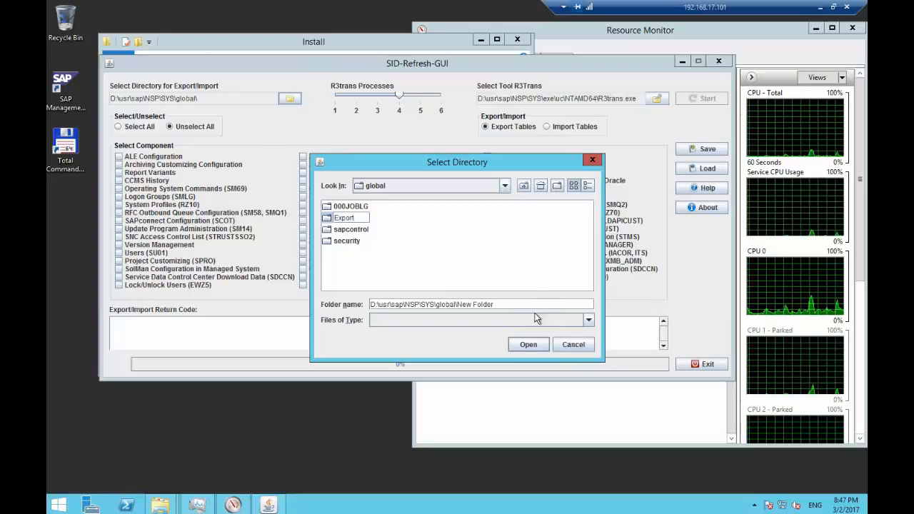
click(529, 345)
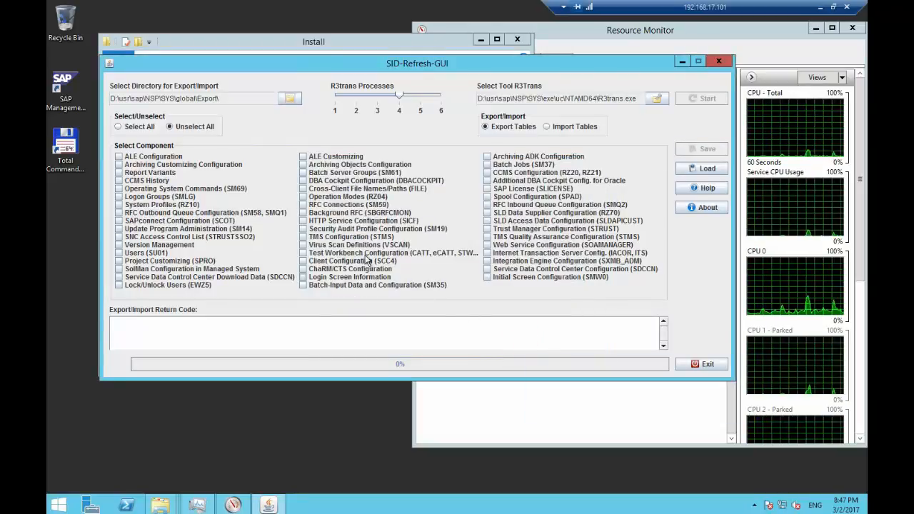
Select all components for the export except ALE Customizing, Users (SU01) and Web Service Configuration (SOAMANAGER).
click(118, 127)
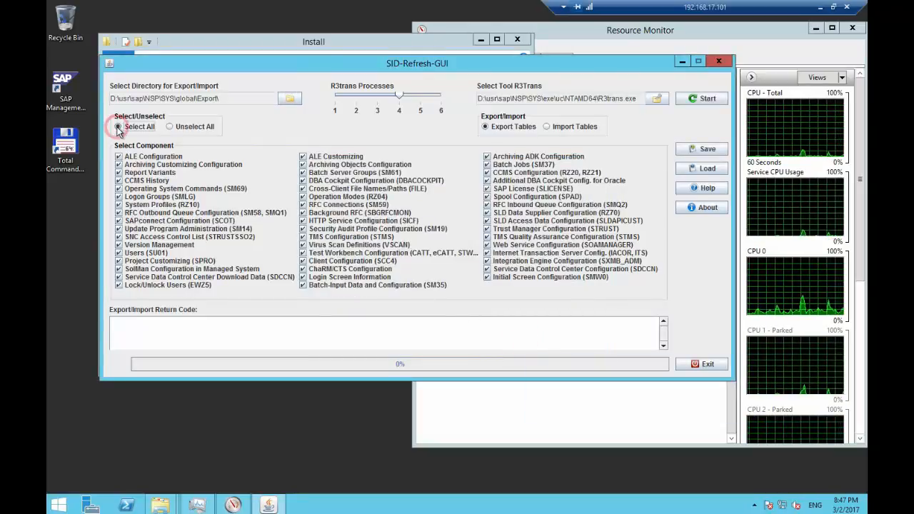
click(303, 157)
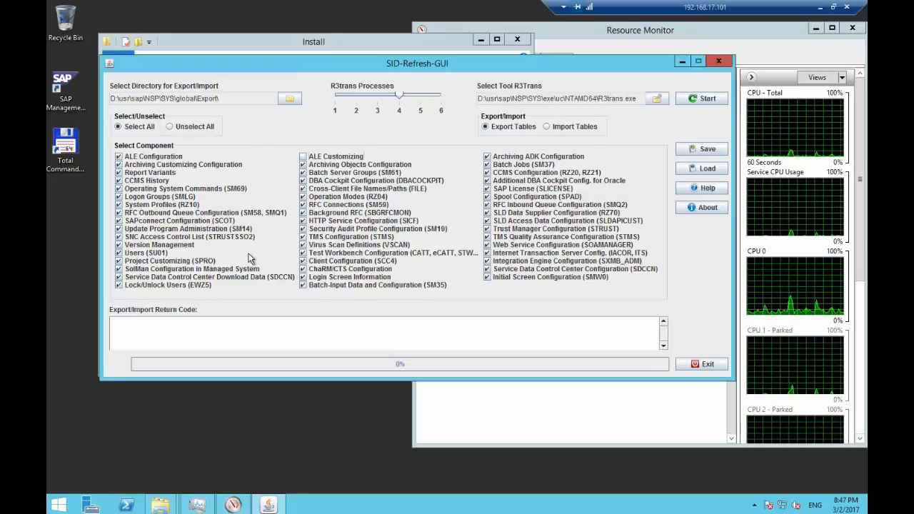
click(119, 253)
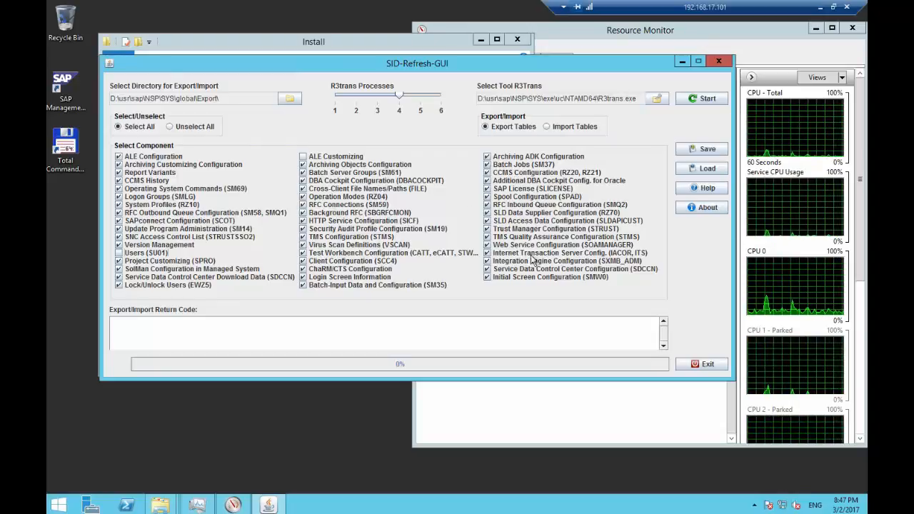
click(488, 246)
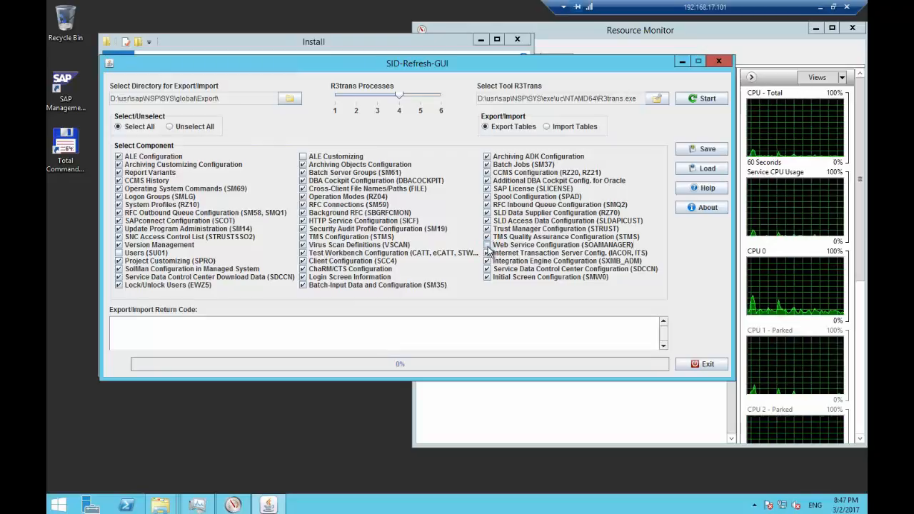
click(488, 245)
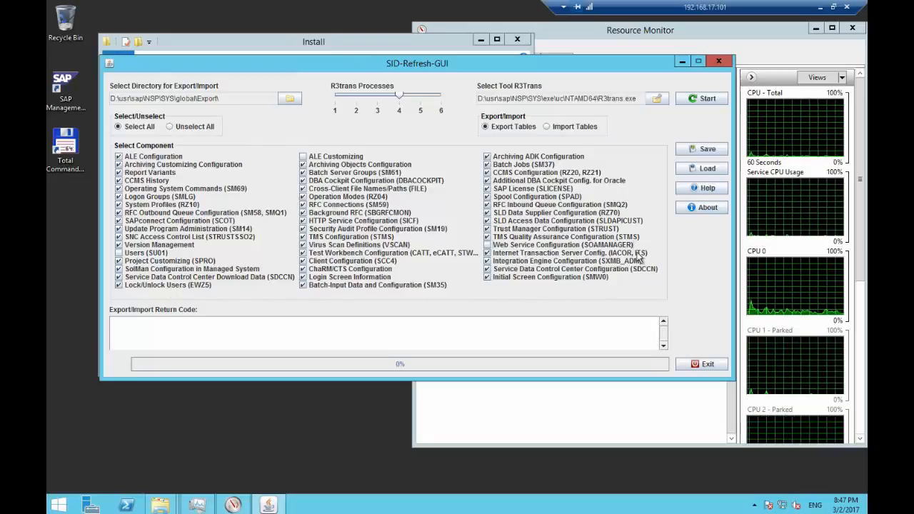
Save the component selection as a configuration file named Export_conf1 in the Export folder.
click(696, 150)
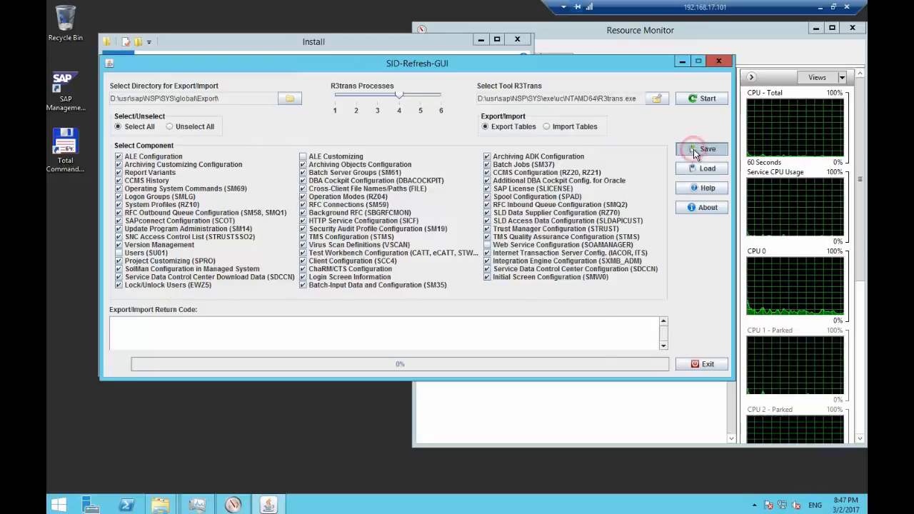
click(413, 304)
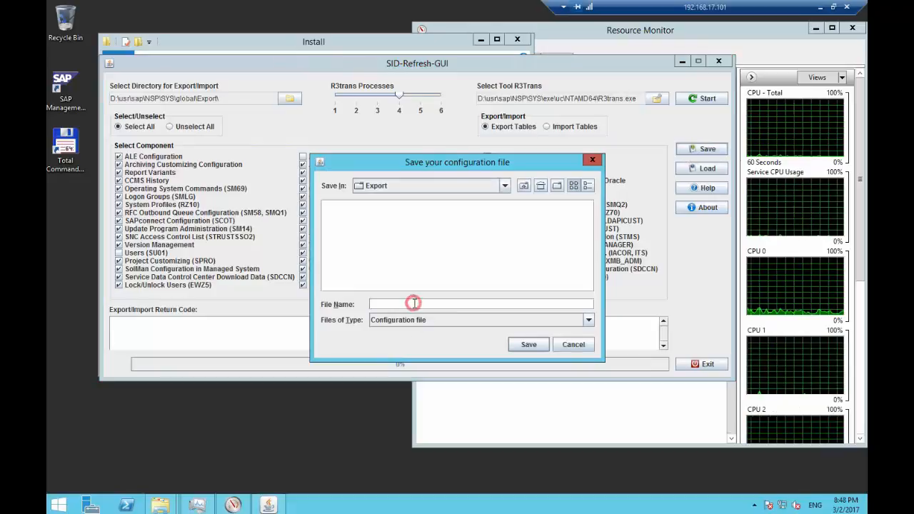
text(Ex)
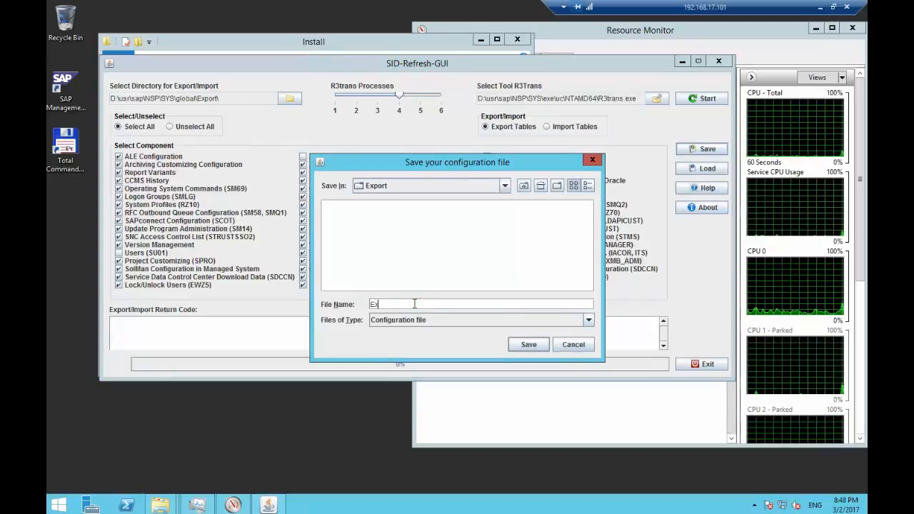
text(por)
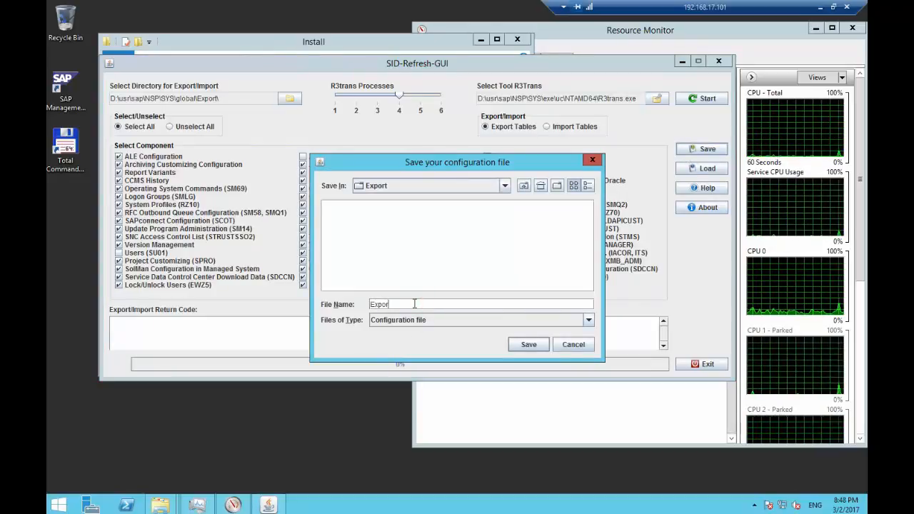
text(t_co)
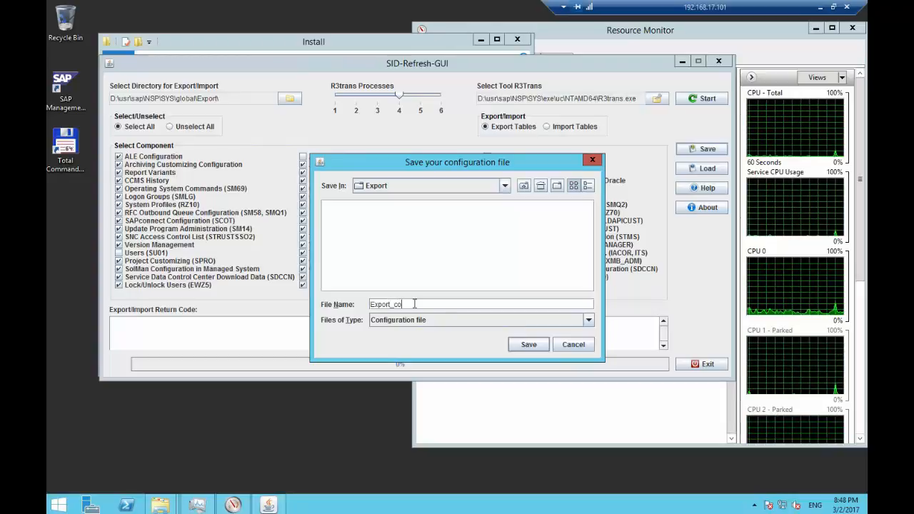
text(nfi)
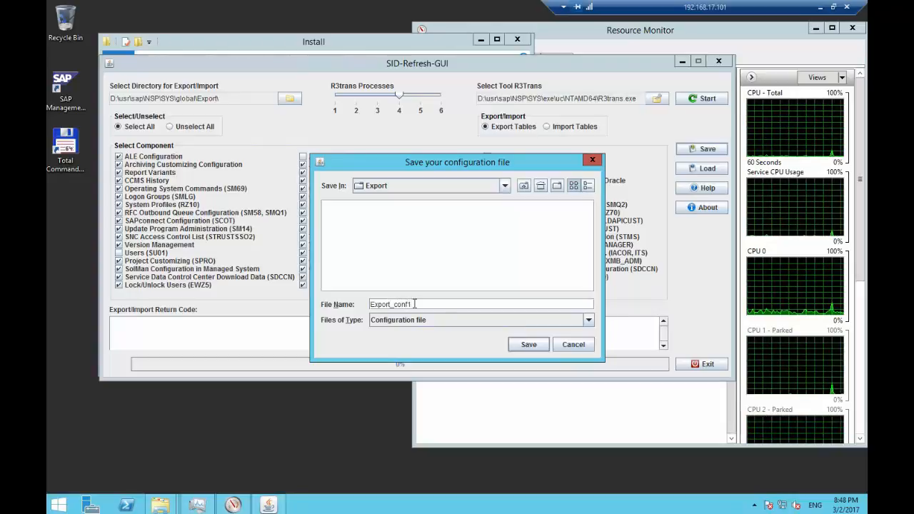
click(529, 343)
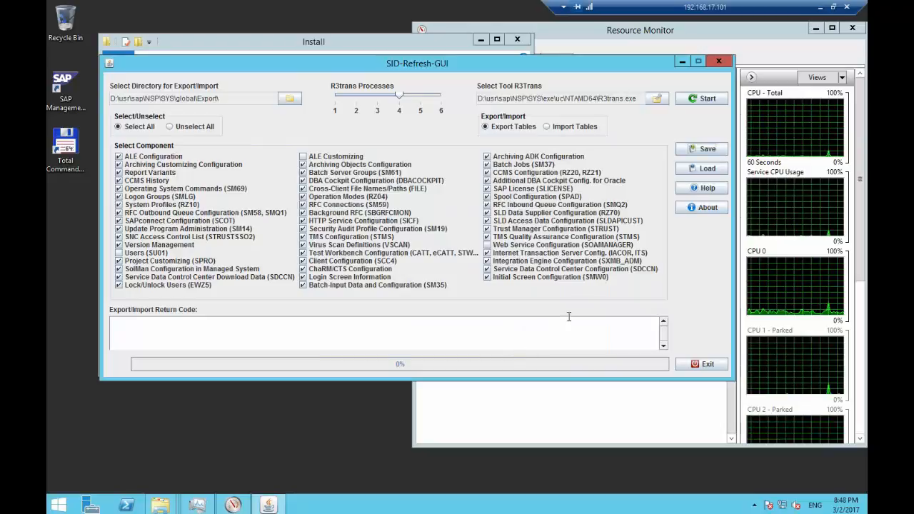
Run the table export while watching its processes in Resource Monitor, and acknowledge its completion.
click(688, 100)
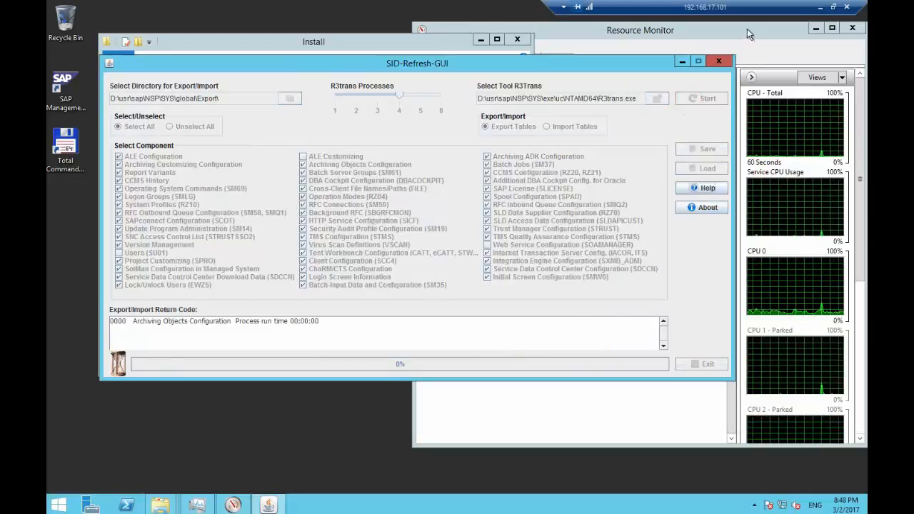
click(748, 29)
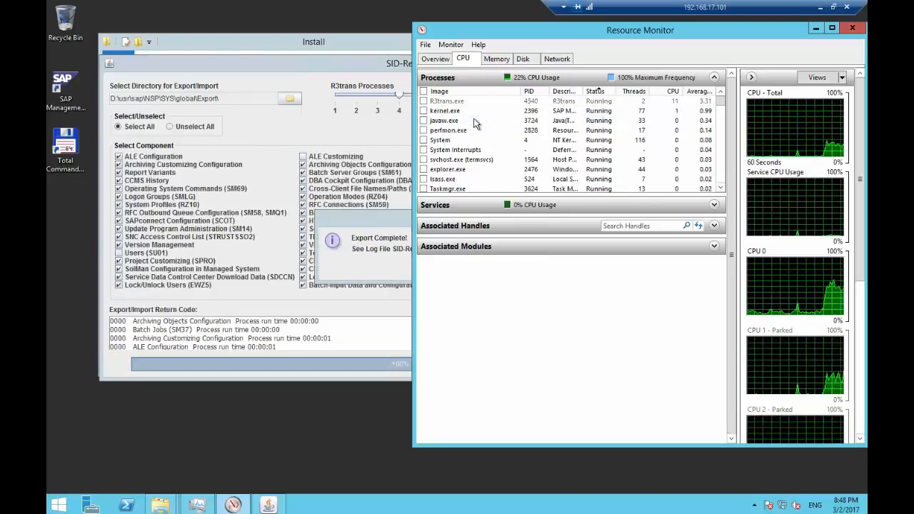
click(368, 224)
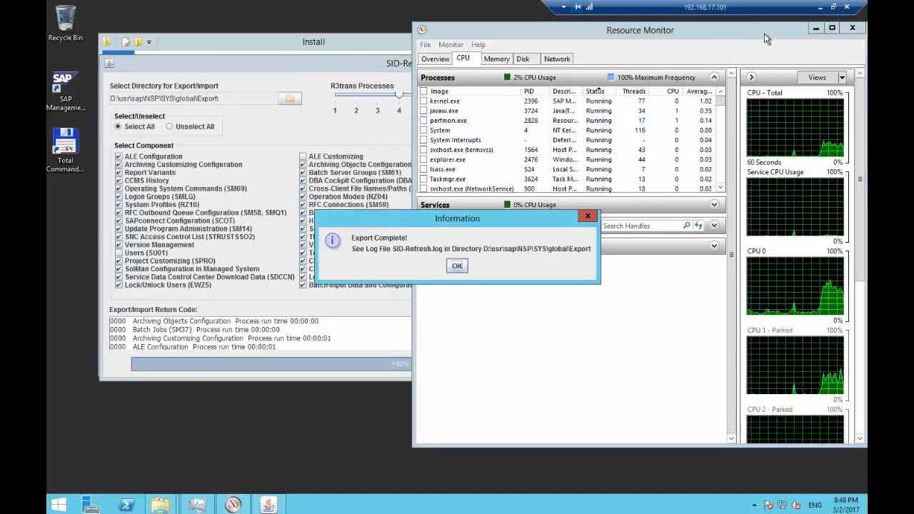
click(815, 28)
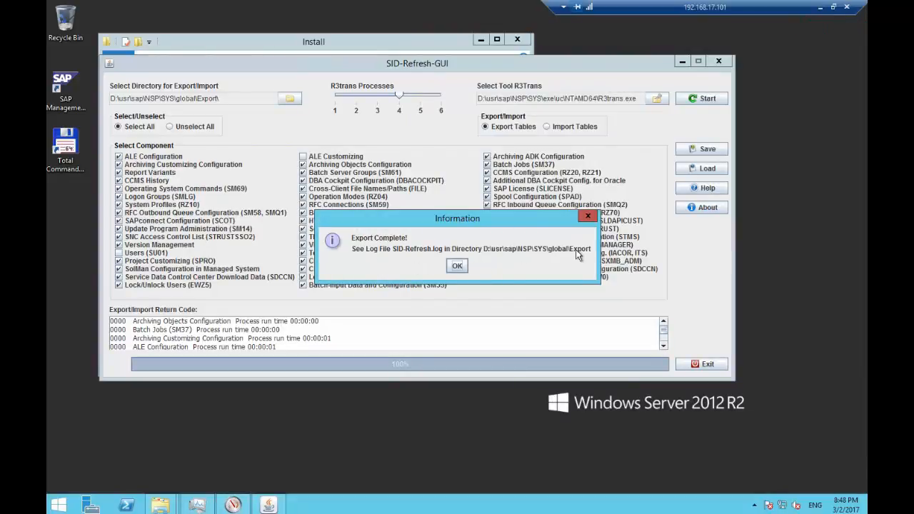
click(456, 265)
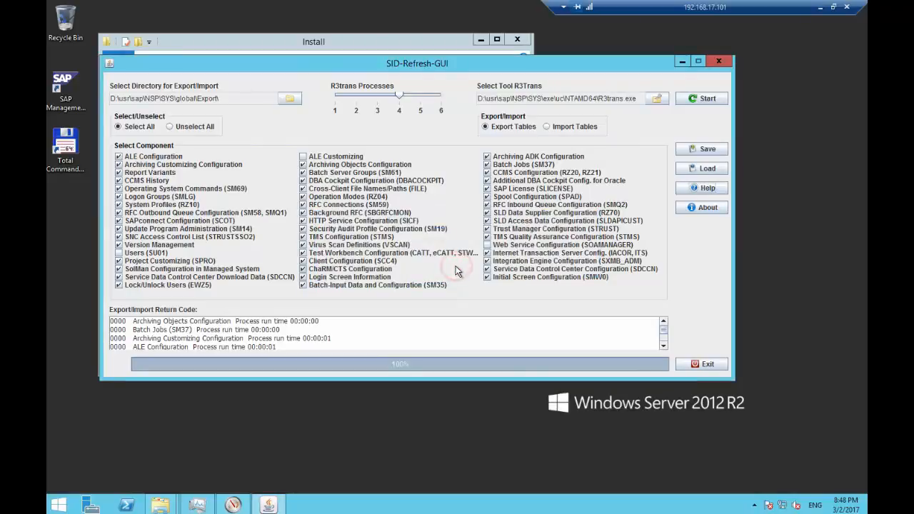
Open the Export folder inside the global directory and look through the exported component folders and files.
click(172, 507)
click(206, 468)
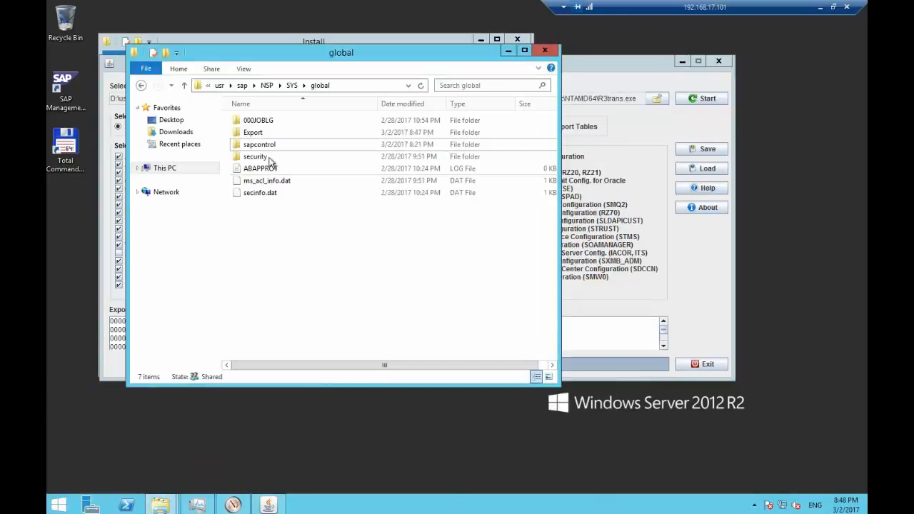
double_click(256, 132)
scroll(302, 182, down, 2)
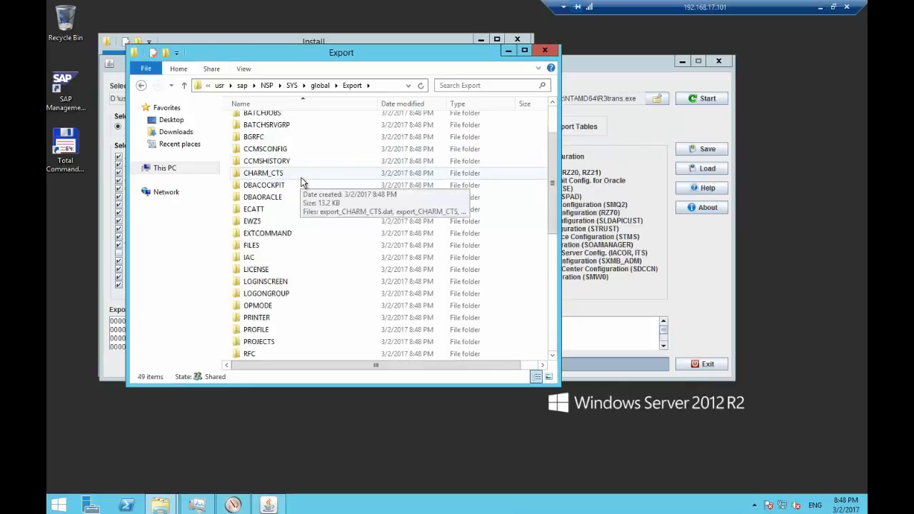
scroll(304, 184, down, 8)
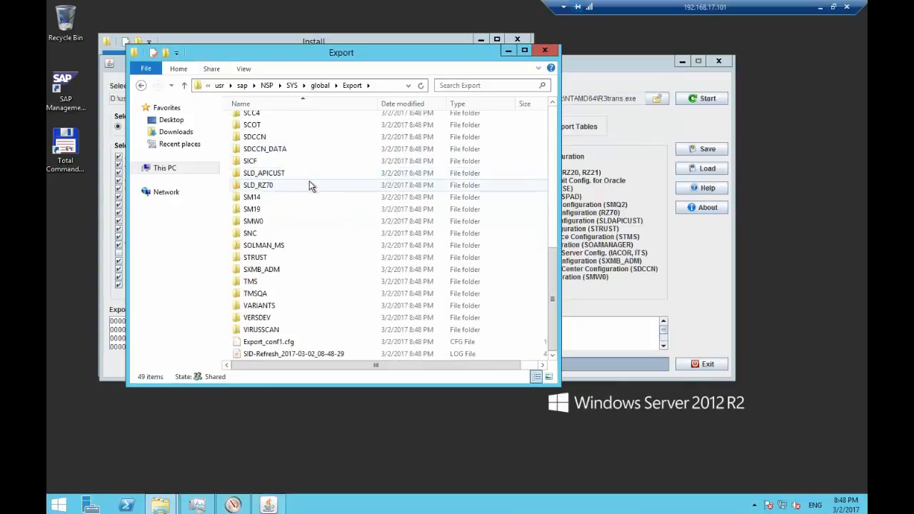
Read the SID-Refresh_2017-03-02_08-48-29 log in Notepad from start to end, then close it and minimize the Export folder window.
click(293, 354)
right_click(291, 355)
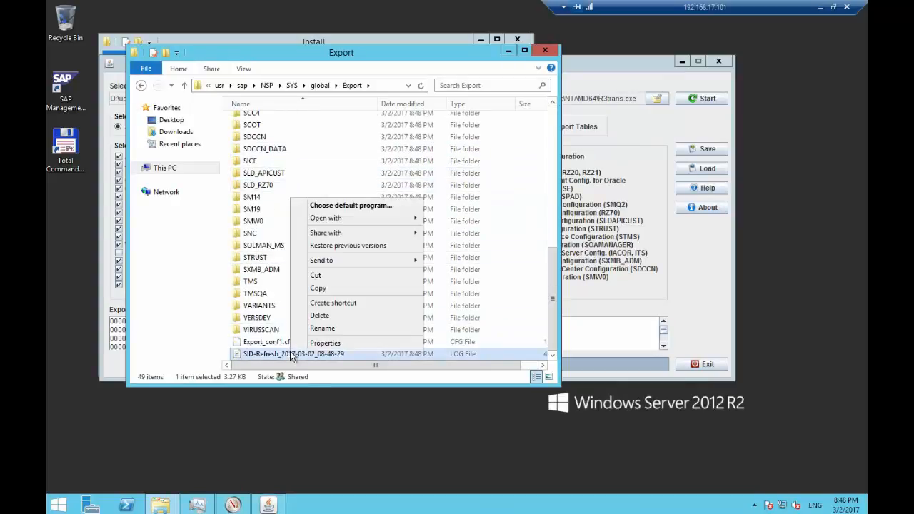
mouse_move(358, 218)
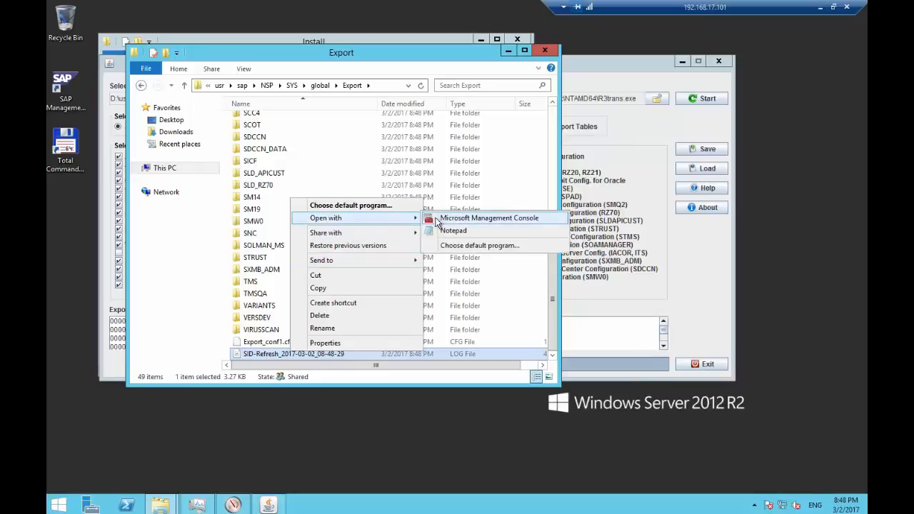
click(454, 230)
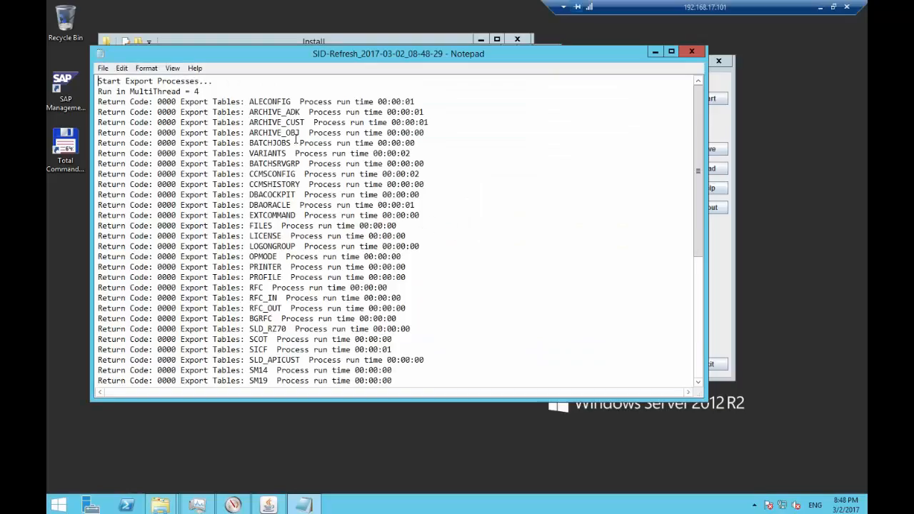
drag(97, 81, 216, 85)
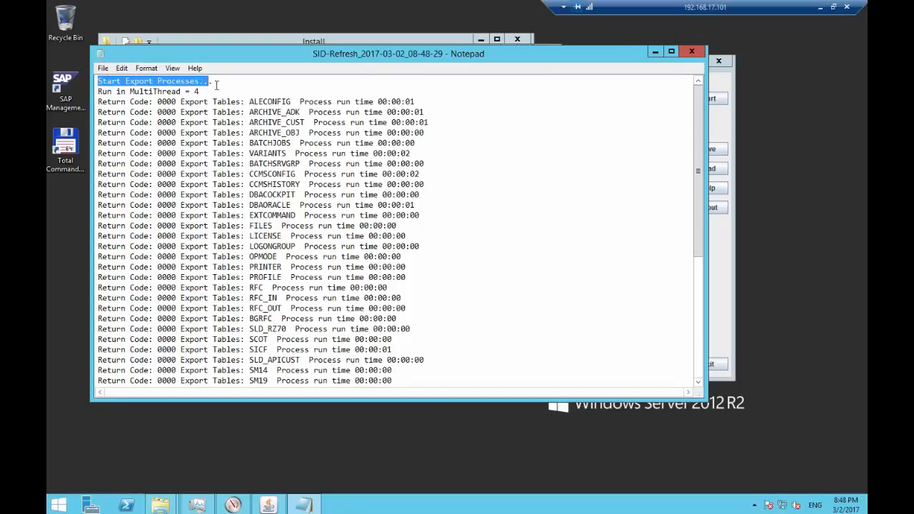
scroll(325, 128, down, 2)
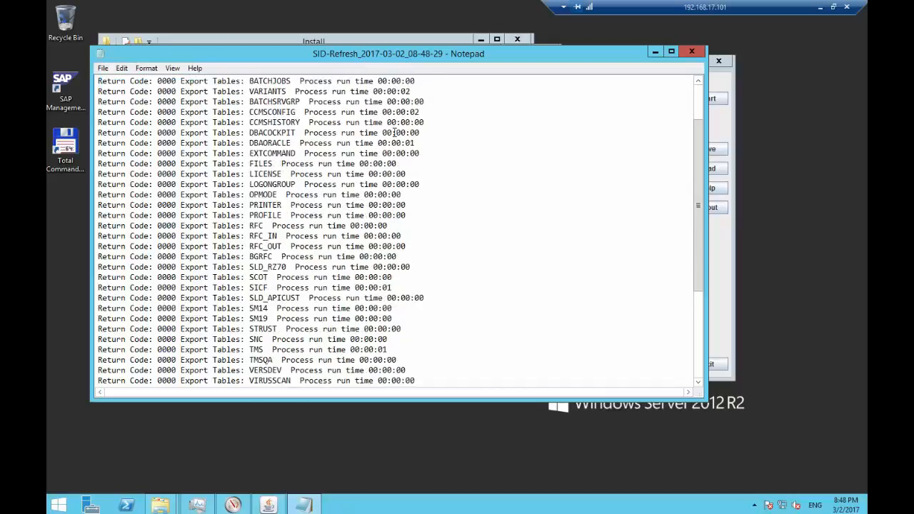
scroll(394, 133, down, 4)
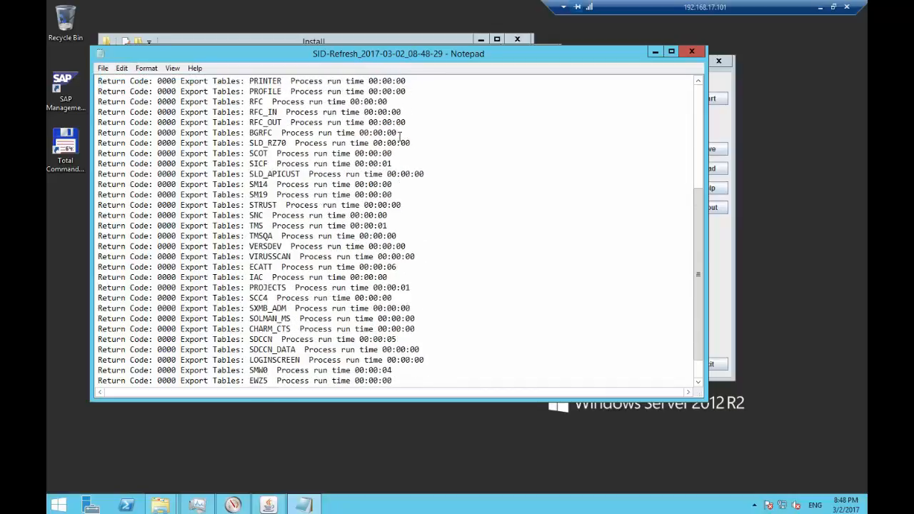
scroll(400, 136, down, 1)
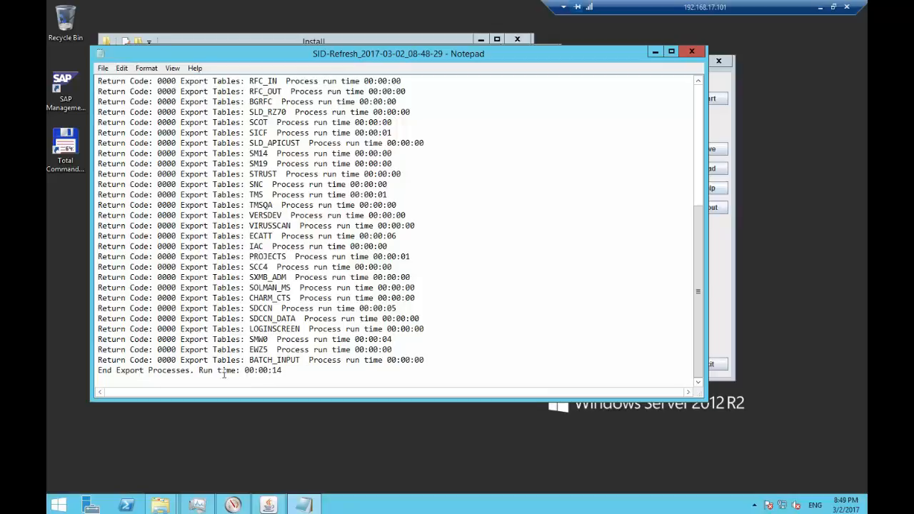
click(690, 51)
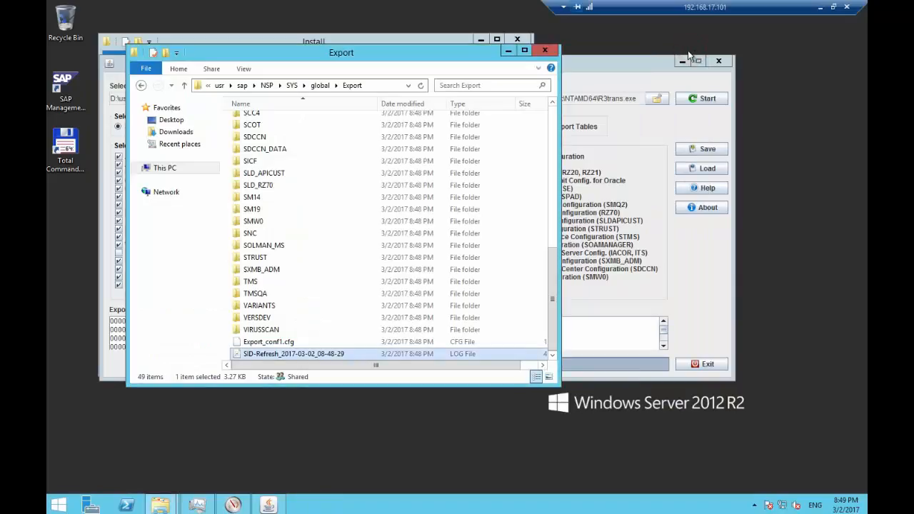
click(507, 52)
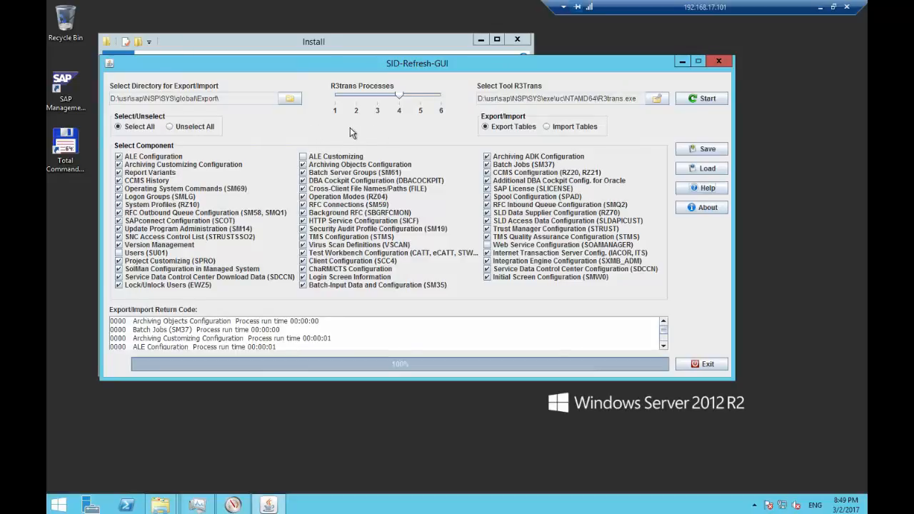
Close SID-Refresh-GUI and open a Command Prompt with administrator rights, allowing it to make changes.
click(717, 63)
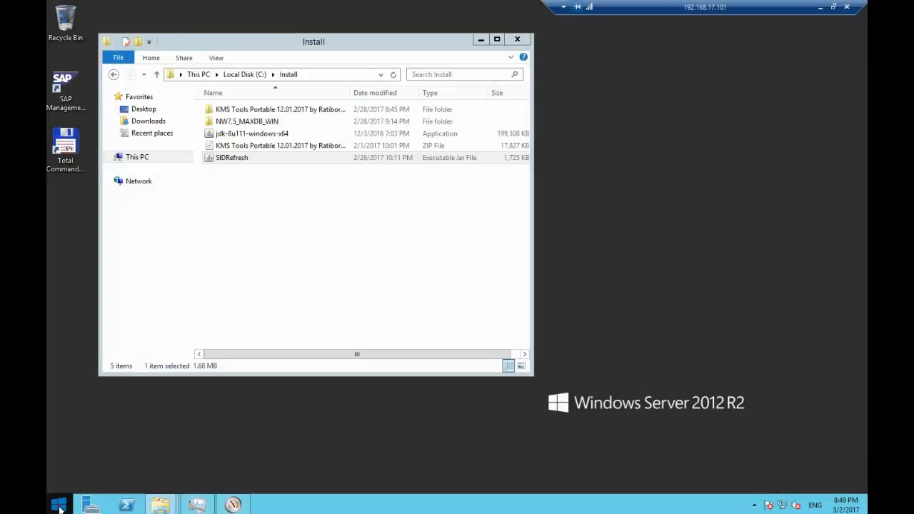
click(60, 500)
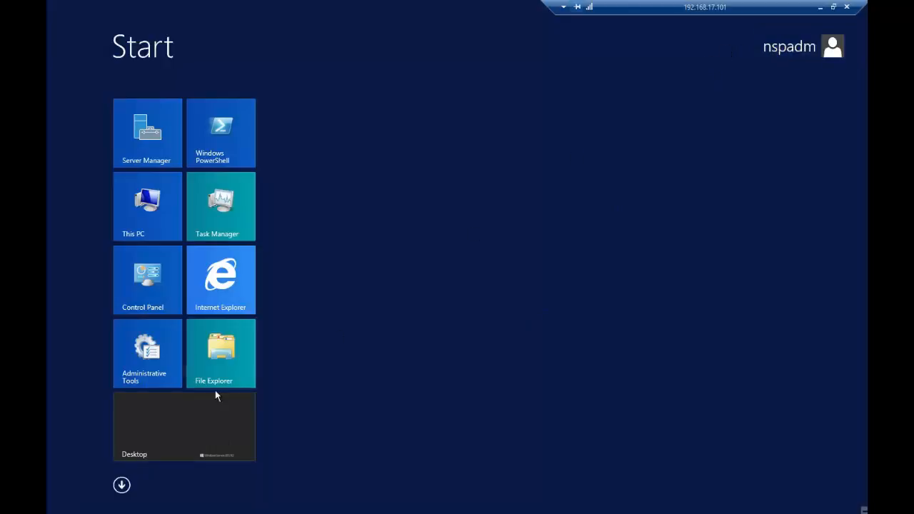
click(153, 428)
right_click(60, 504)
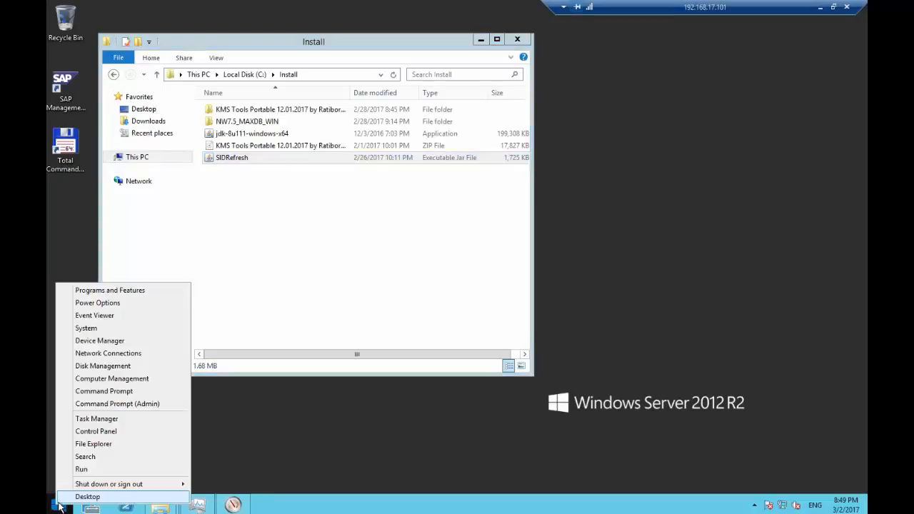
click(120, 404)
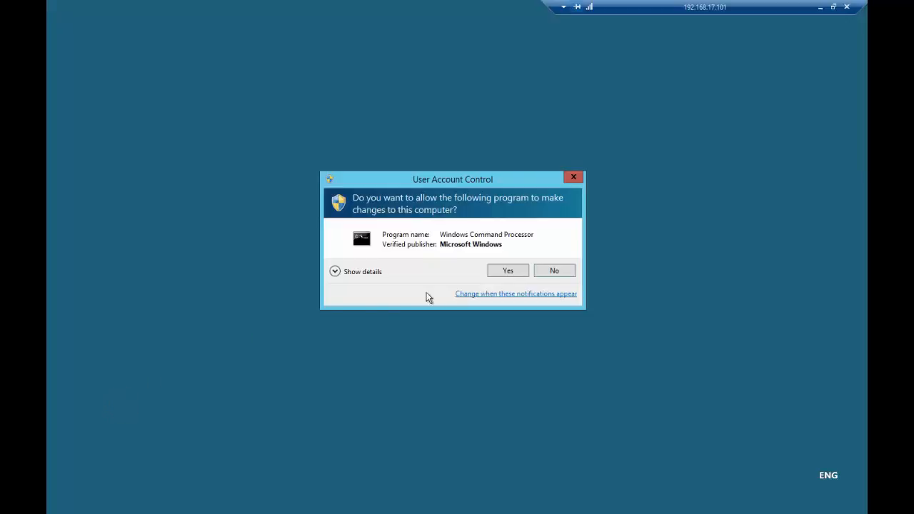
click(507, 271)
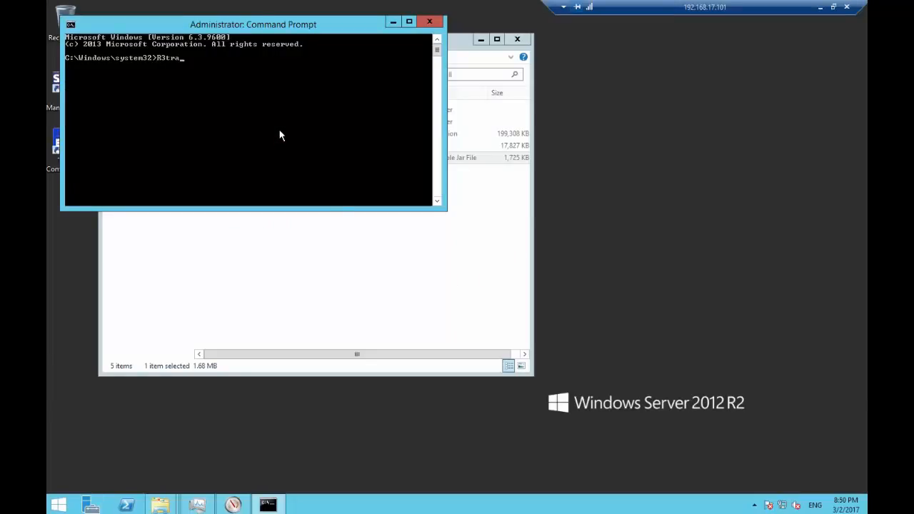
Test the database connection with R3trans -x and close the Command Prompt.
text(R3trans -x)
key(Return)
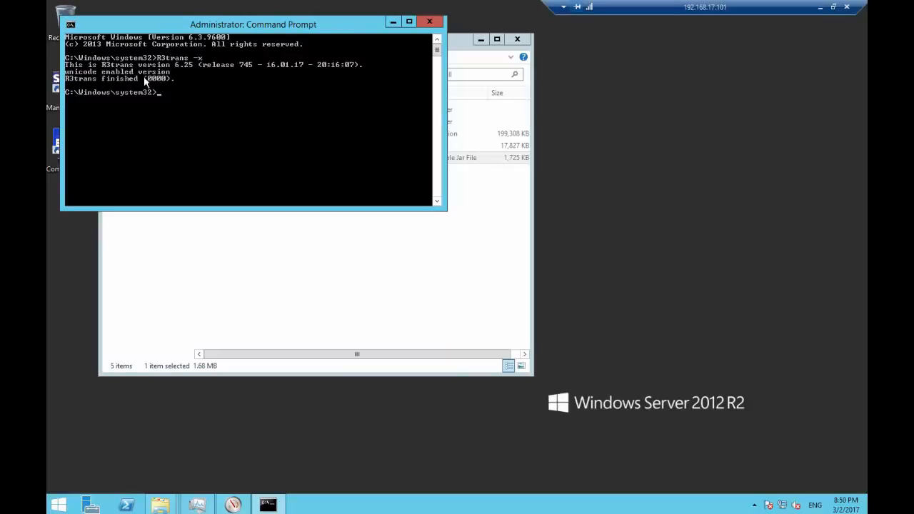
click(428, 21)
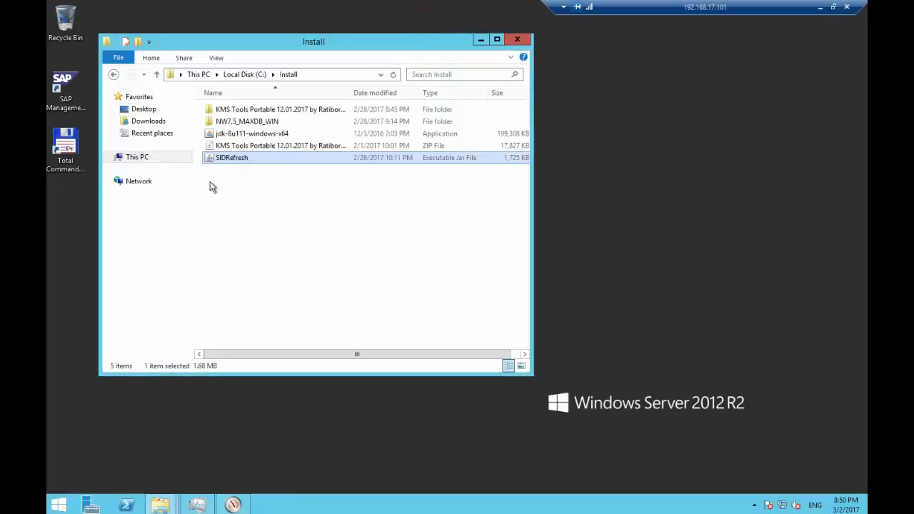
In a fresh SIDRefresh session, set 4 R3trans processes and choose the global Export folder as the export/import directory.
double_click(221, 160)
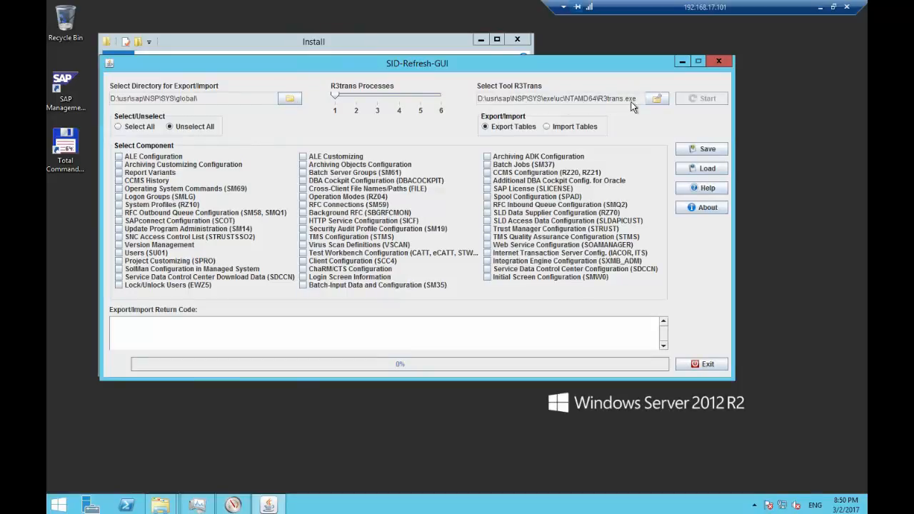
drag(336, 96, 392, 98)
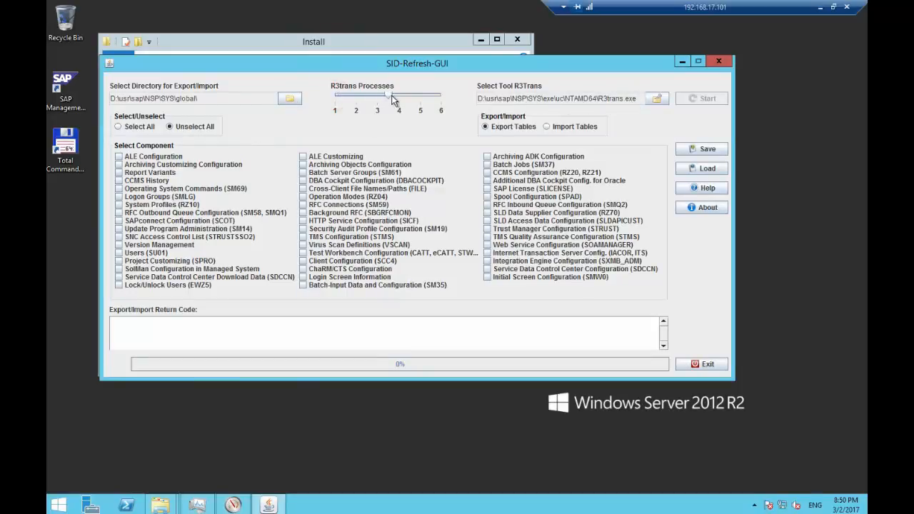
click(291, 101)
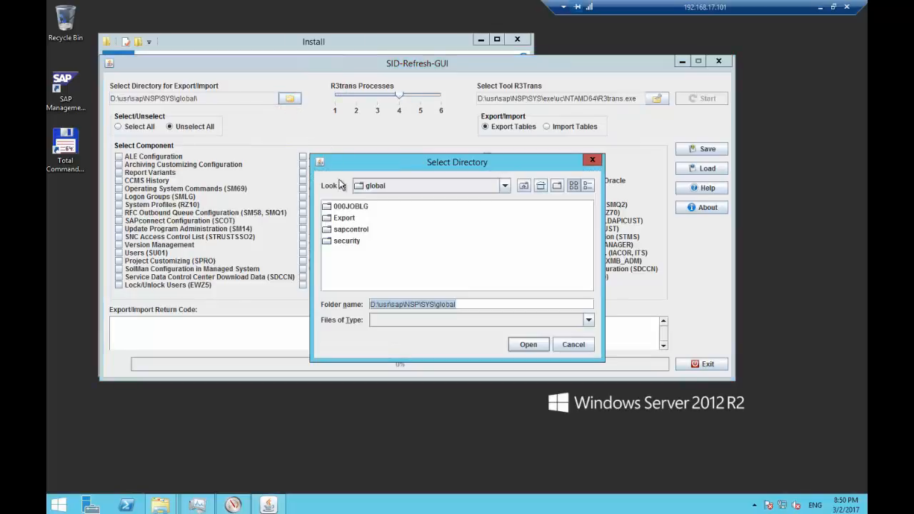
click(350, 220)
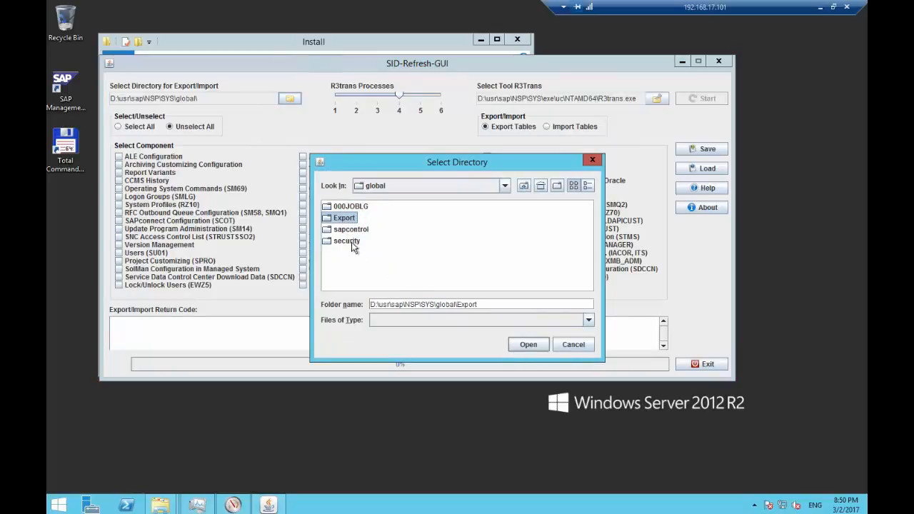
click(346, 217)
double_click(330, 218)
click(527, 345)
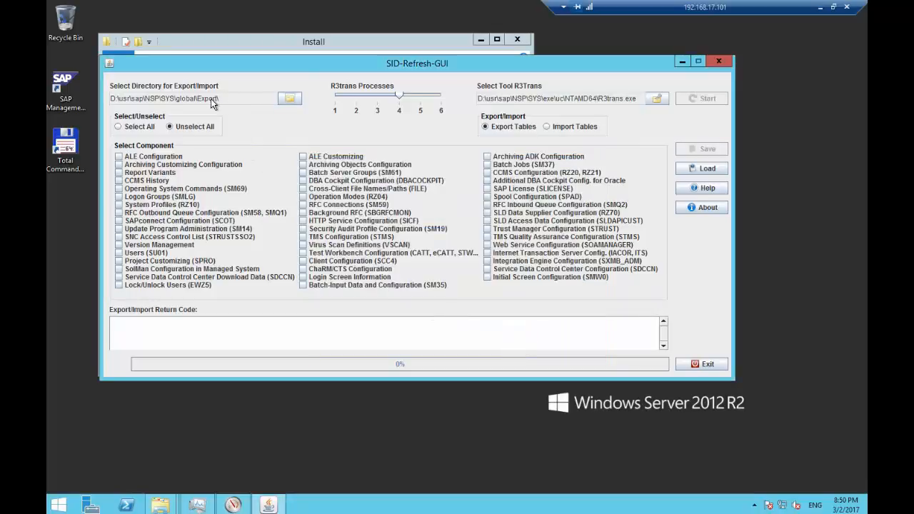
Select all available components for importing tables and save the selection as a configuration file in the Export folder.
click(546, 127)
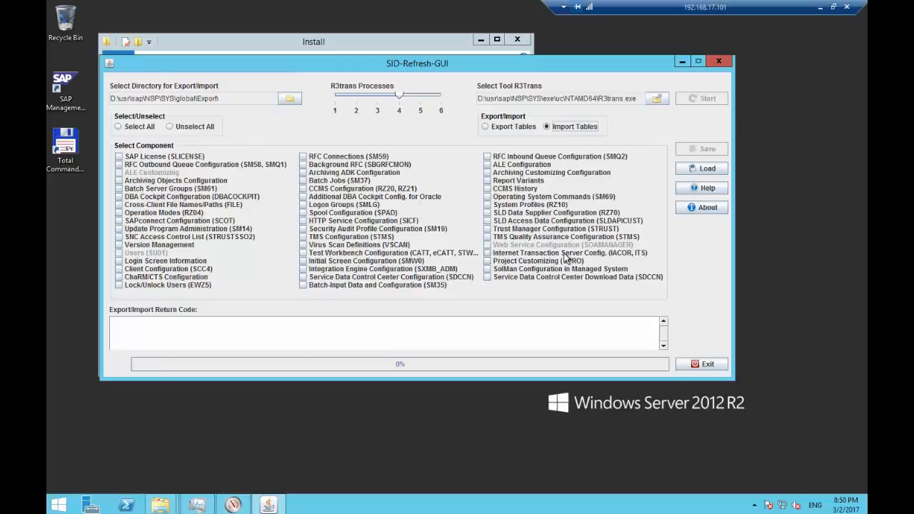
click(118, 127)
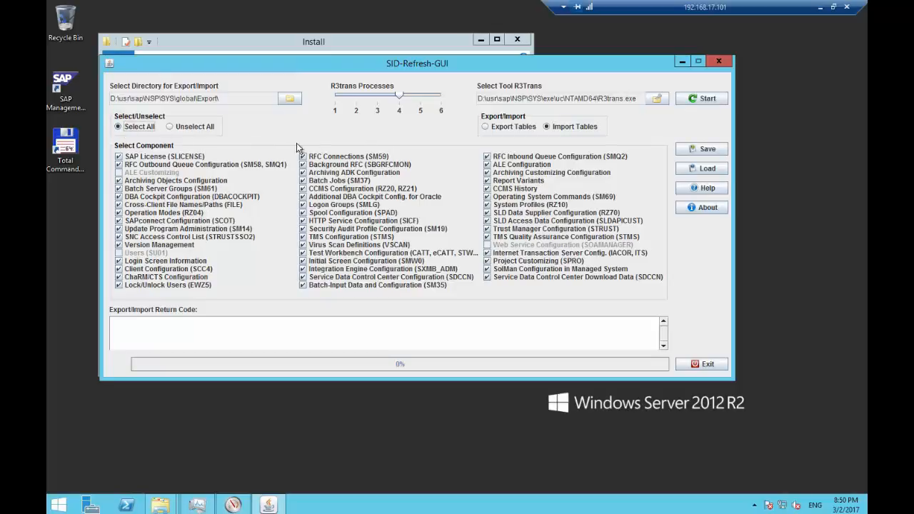
click(688, 155)
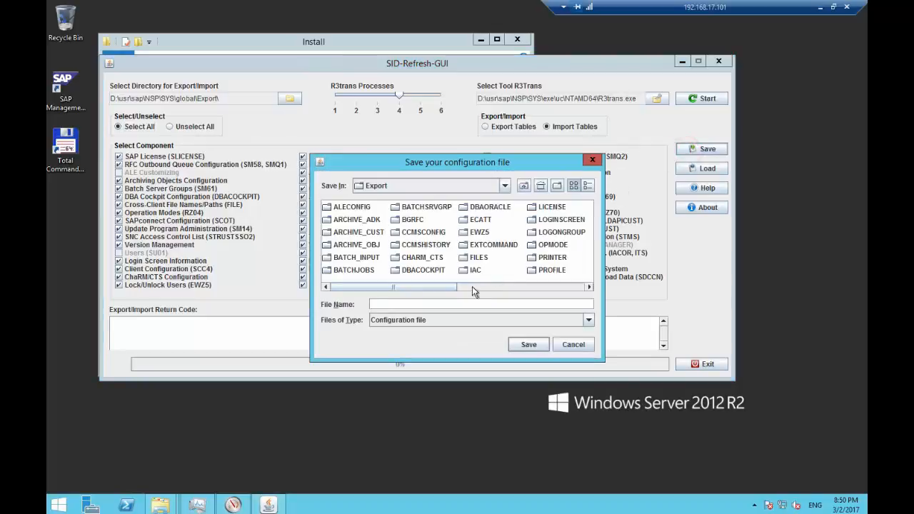
drag(450, 287, 584, 287)
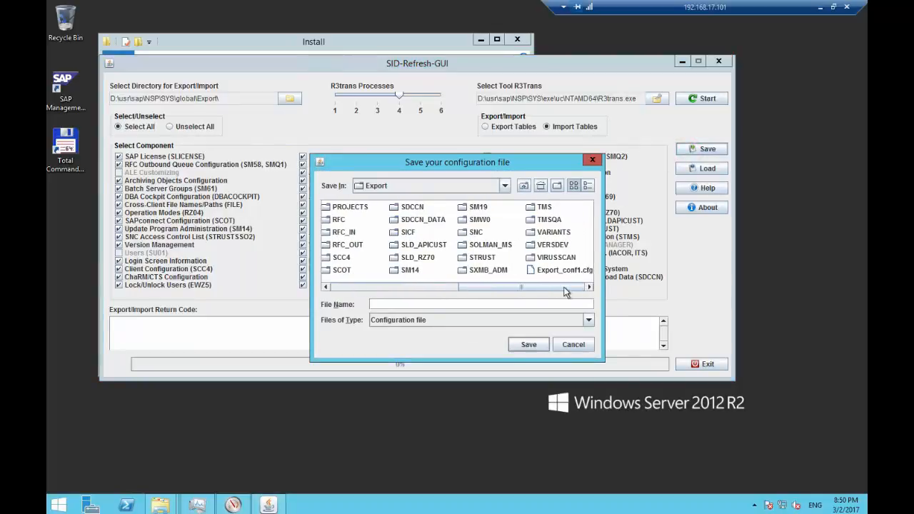
click(466, 303)
click(527, 344)
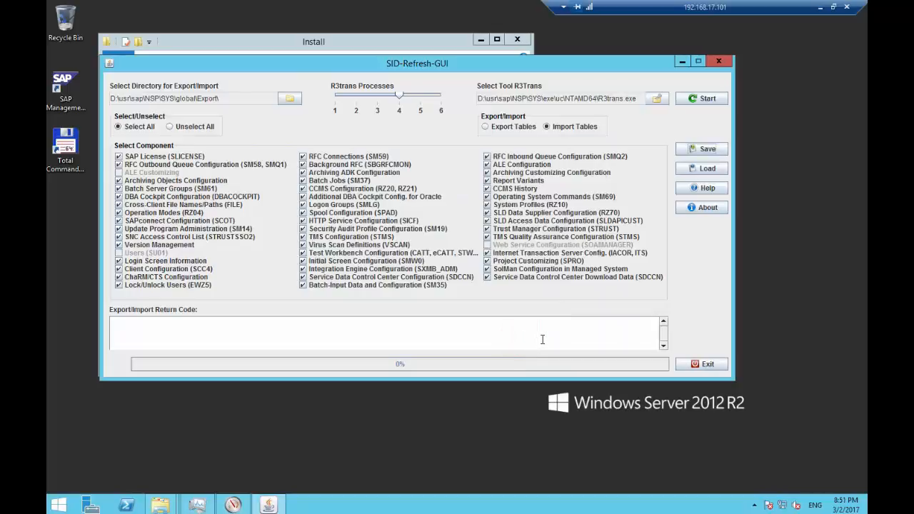
Run the table import while checking its processes in Resource Monitor, and acknowledge its completion.
click(706, 97)
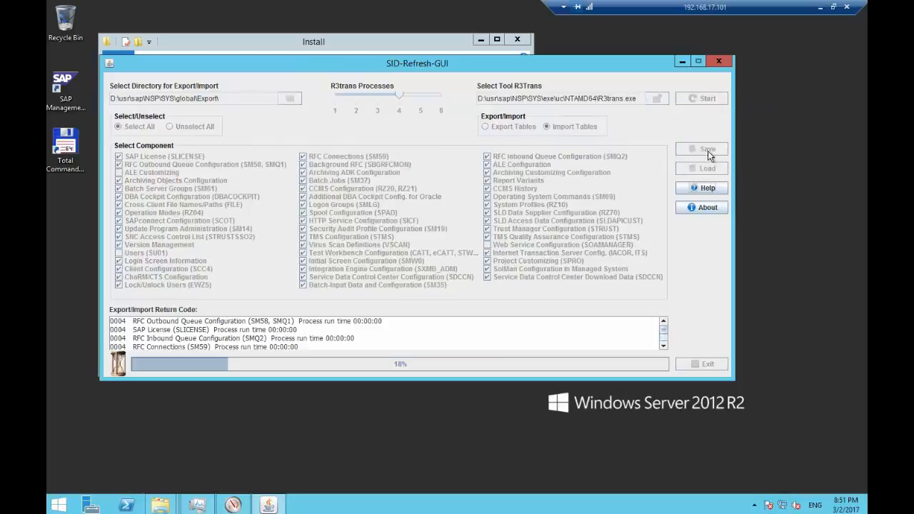
click(233, 505)
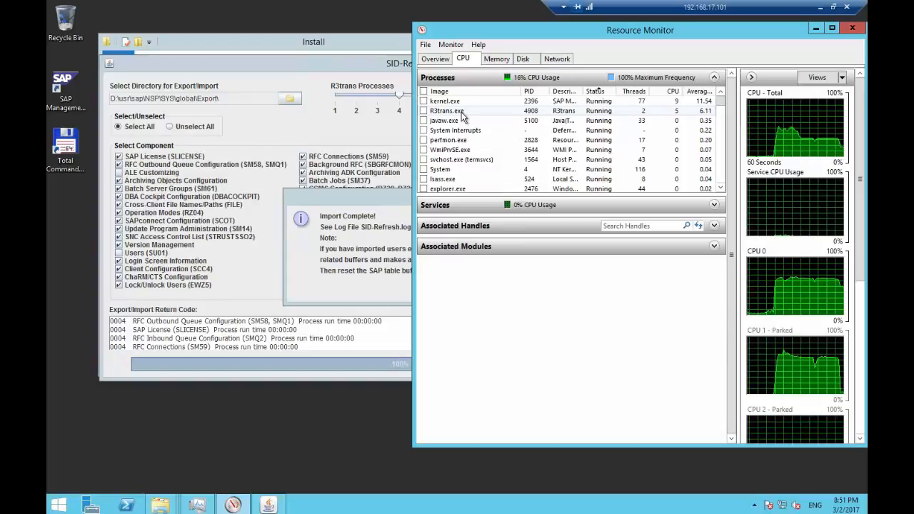
click(815, 29)
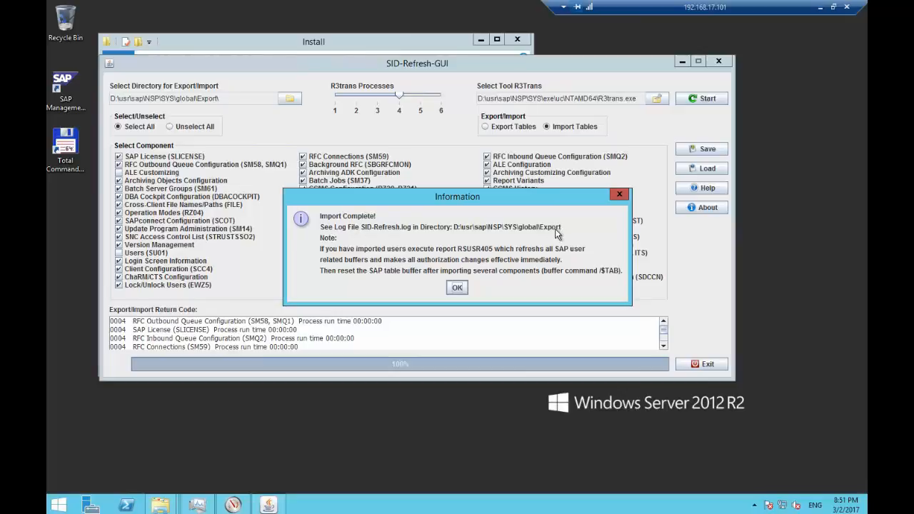
click(454, 287)
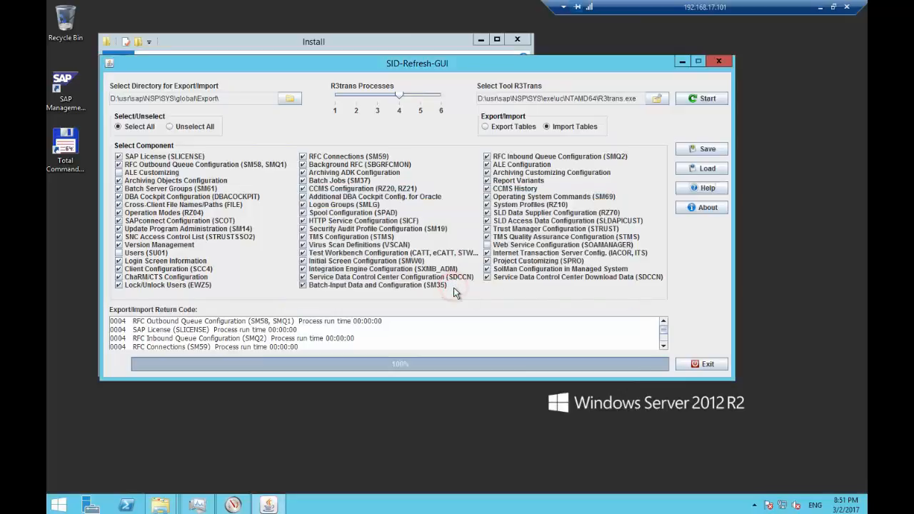
Review the import return codes of all components through to the total import run time, and exit SID-Refresh-GUI.
click(662, 348)
click(662, 348)
click(662, 348)
click(662, 348)
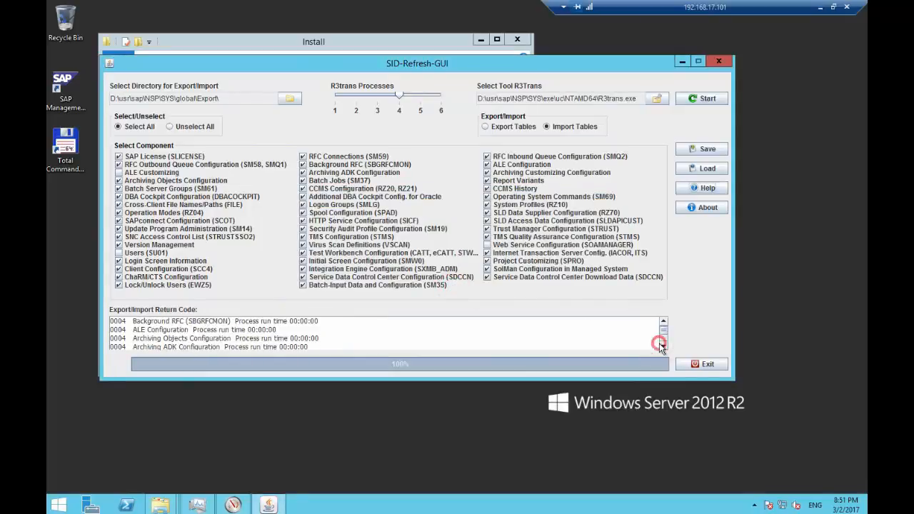
click(662, 347)
click(662, 348)
click(663, 348)
click(663, 347)
click(662, 348)
click(662, 348)
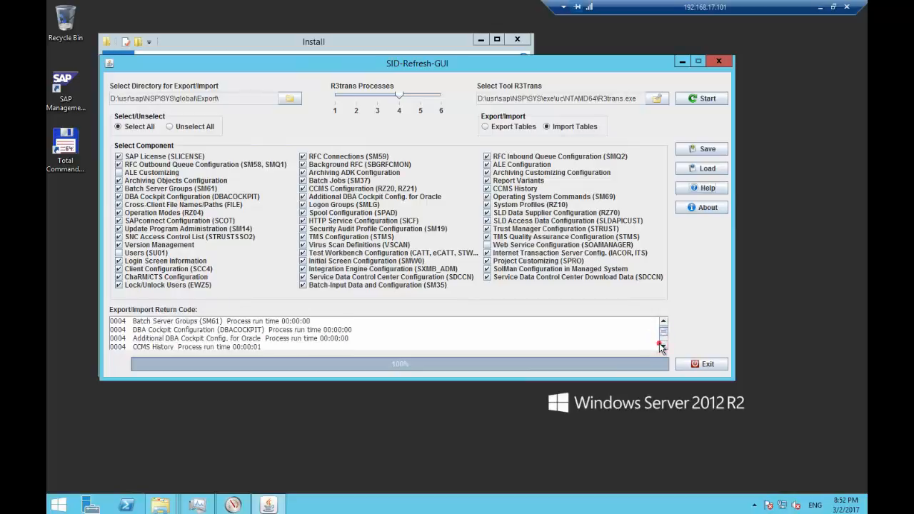
click(662, 348)
click(663, 348)
click(662, 348)
click(662, 348)
click(662, 348)
click(662, 348)
click(662, 348)
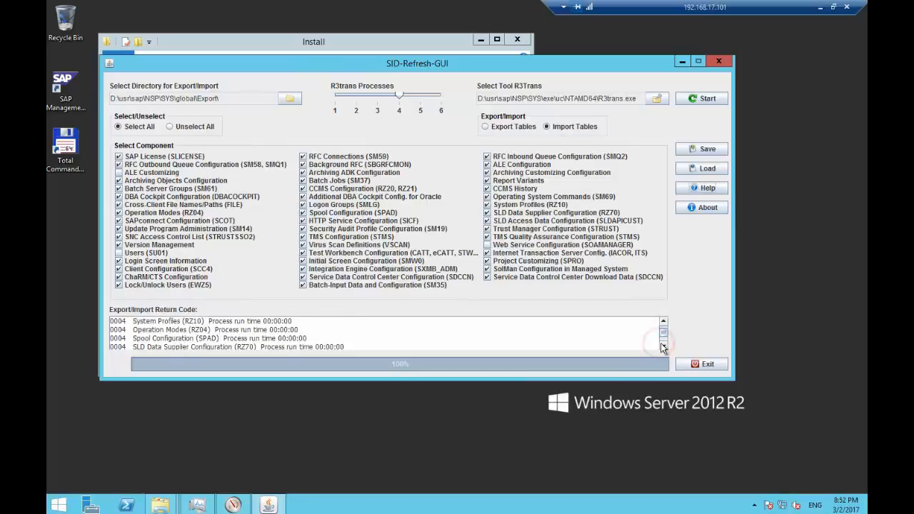
drag(663, 339, 664, 345)
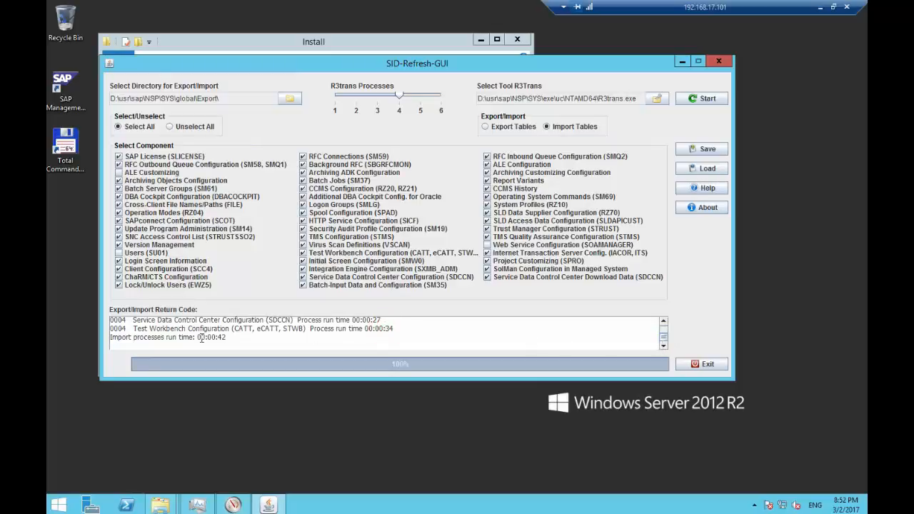
drag(230, 337, 115, 339)
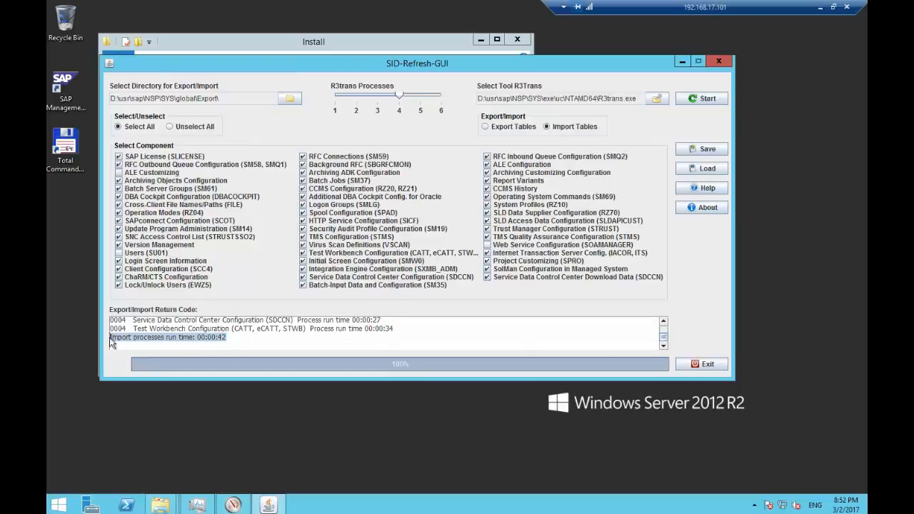
click(690, 363)
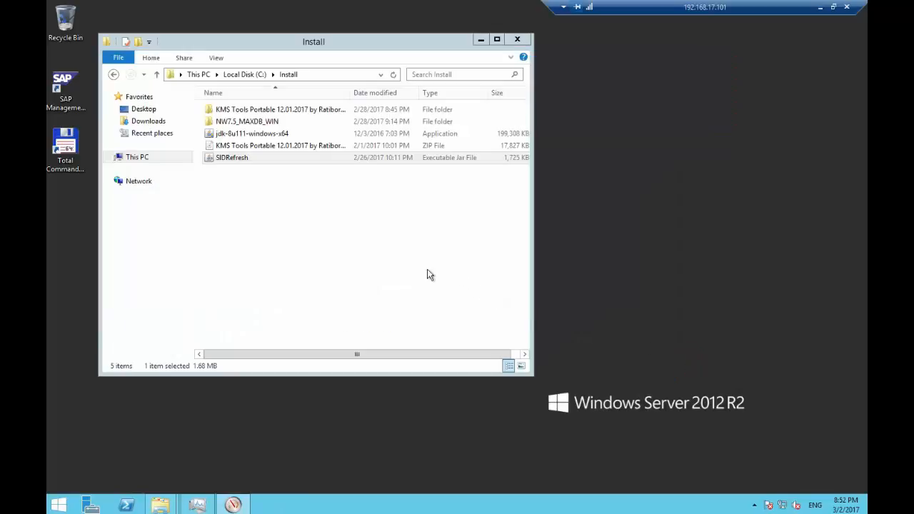
Open the import log SID-Refresh_2017-03-02_08-51-48 from the Export folder in Notepad, read it through to the end, and close it.
mouse_move(160, 505)
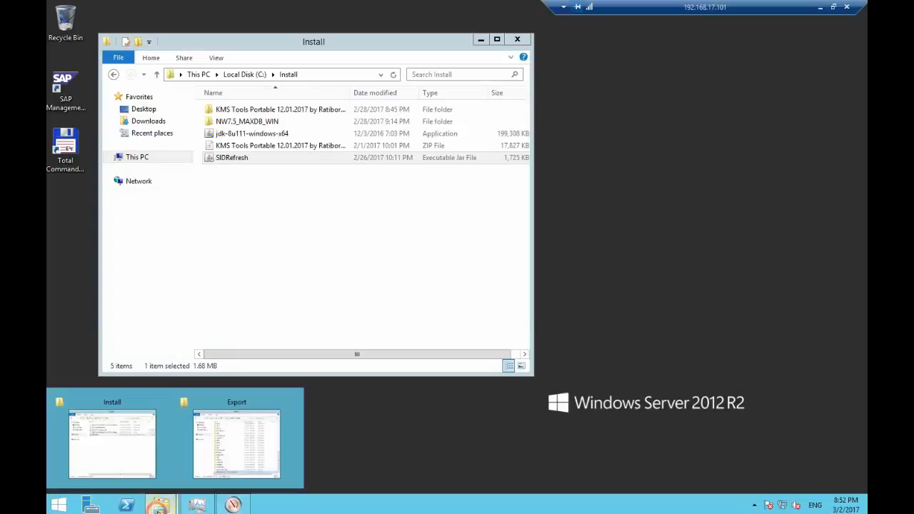
click(206, 469)
scroll(289, 279, down, 1)
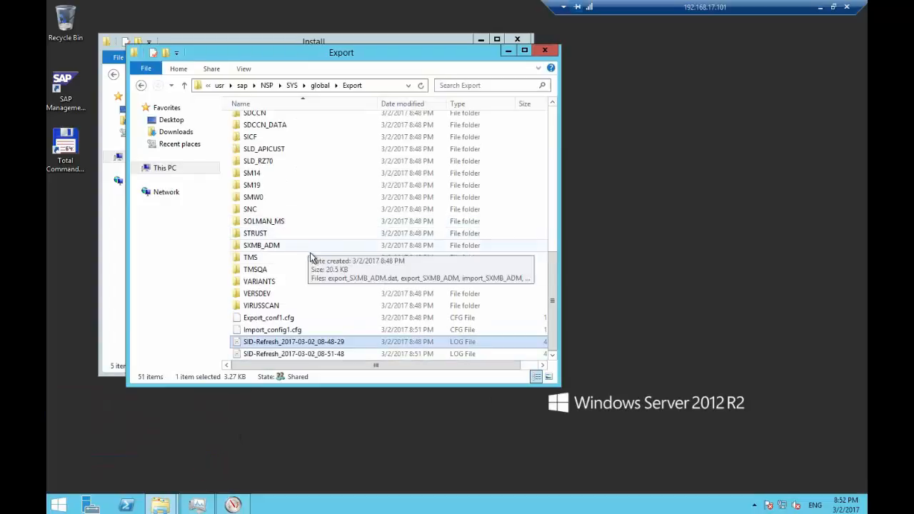
click(288, 354)
right_click(289, 354)
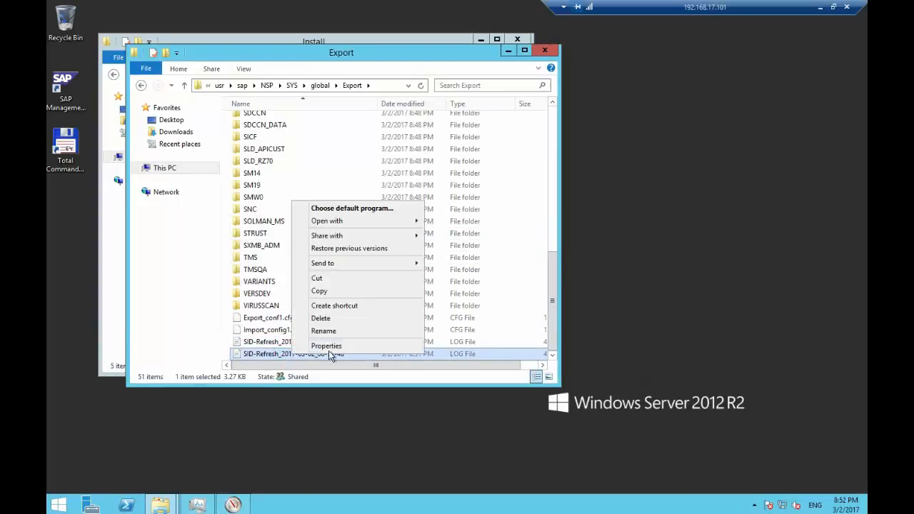
mouse_move(375, 223)
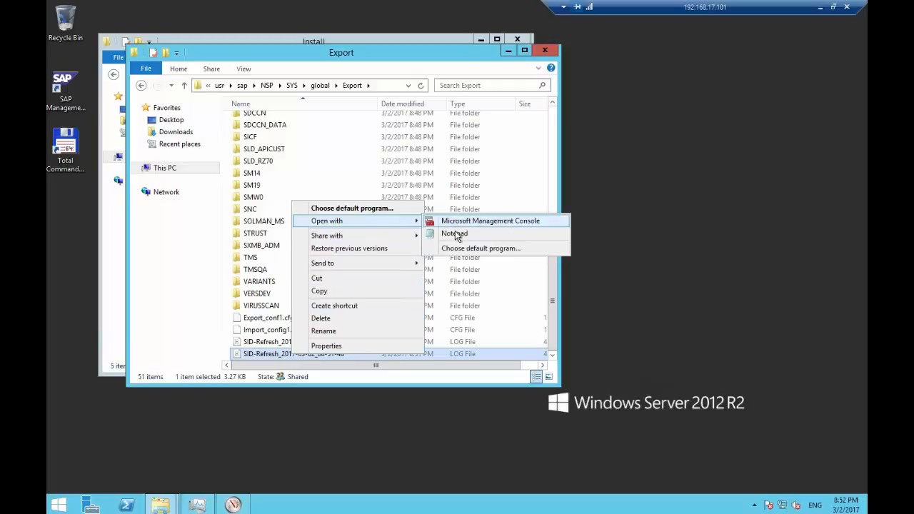
click(455, 233)
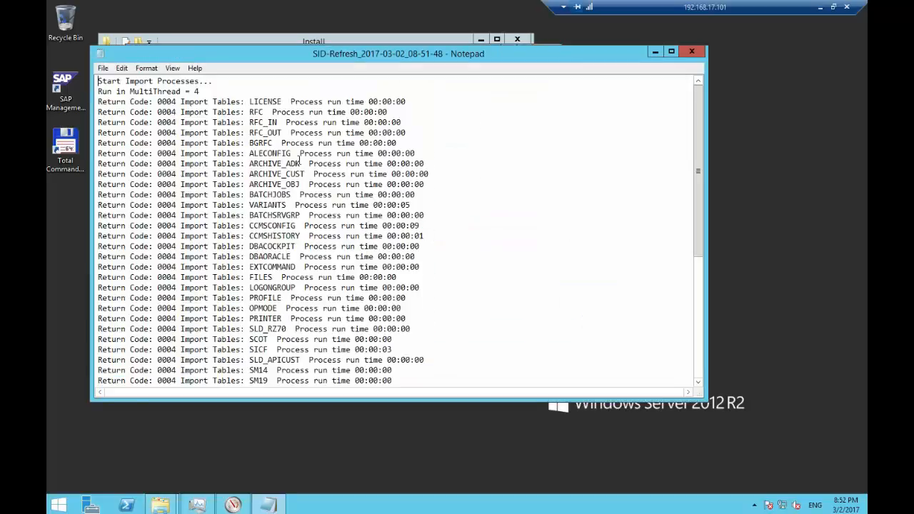
drag(98, 82, 215, 90)
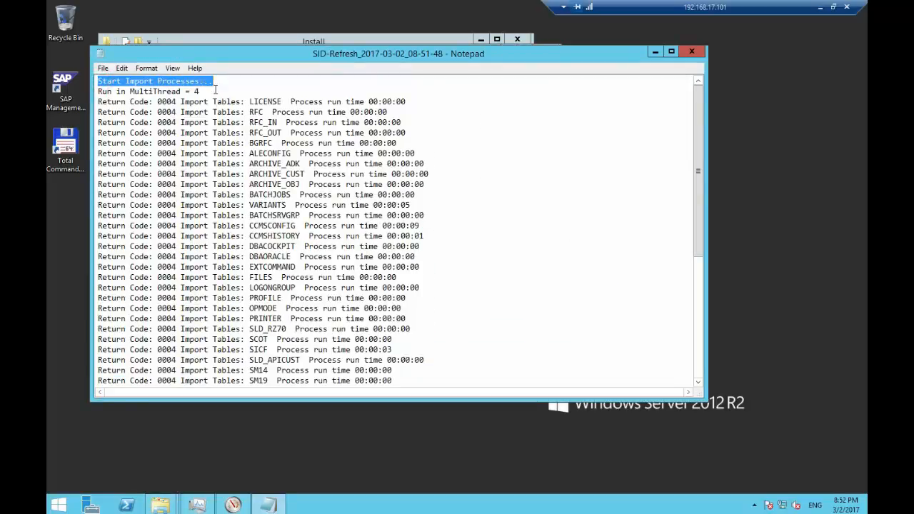
scroll(510, 159, down, 7)
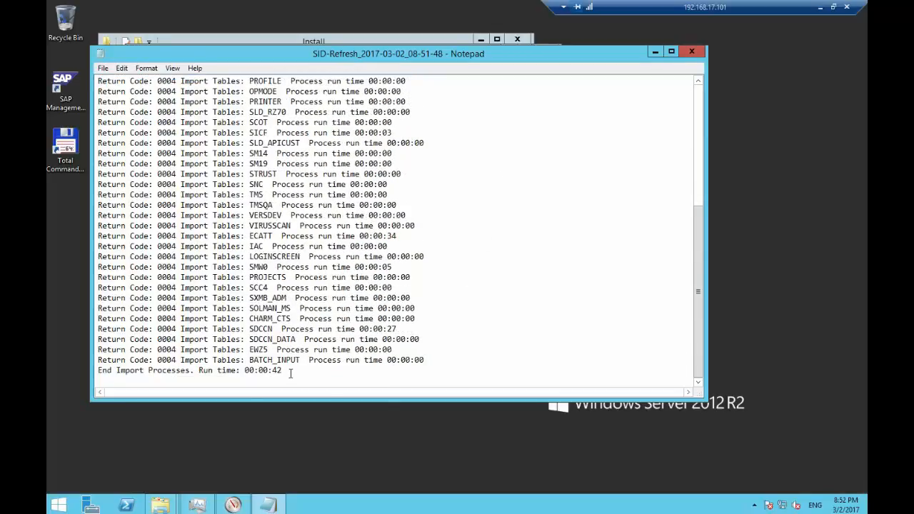
click(690, 54)
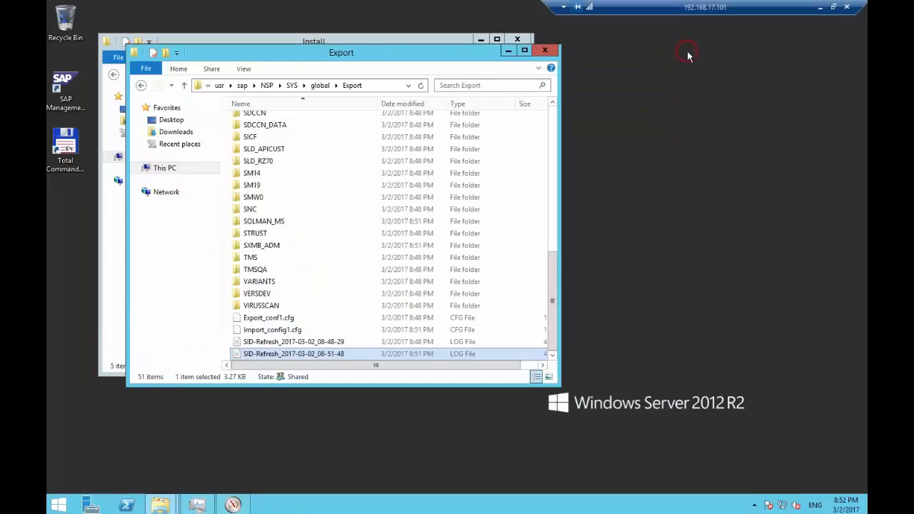
Open the import_ALECONFIG log file from the Export folder's ALECONFIG subfolder in Notepad.
scroll(350, 229, up, 4)
scroll(349, 225, up, 6)
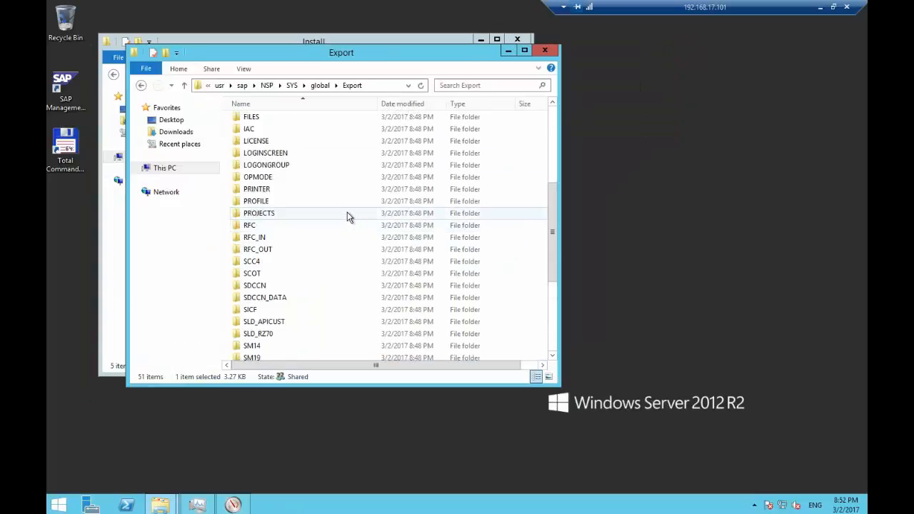
click(267, 121)
double_click(266, 122)
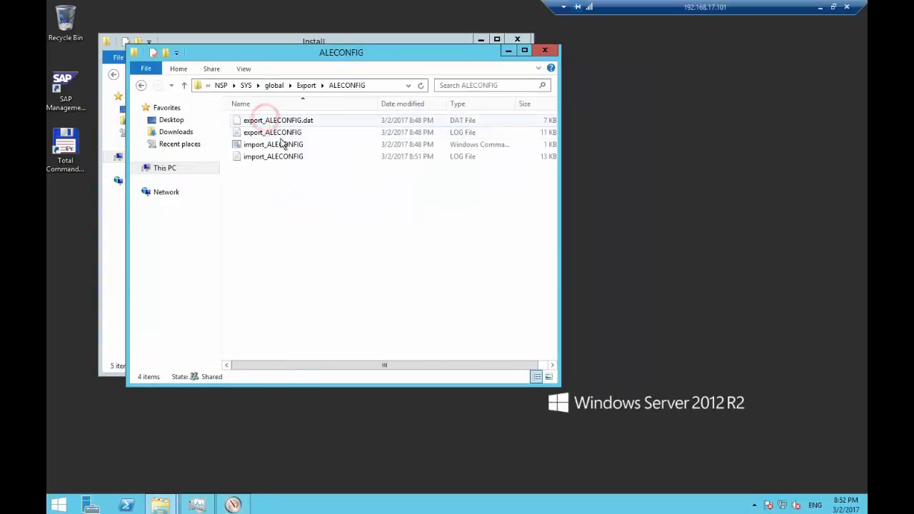
right_click(282, 158)
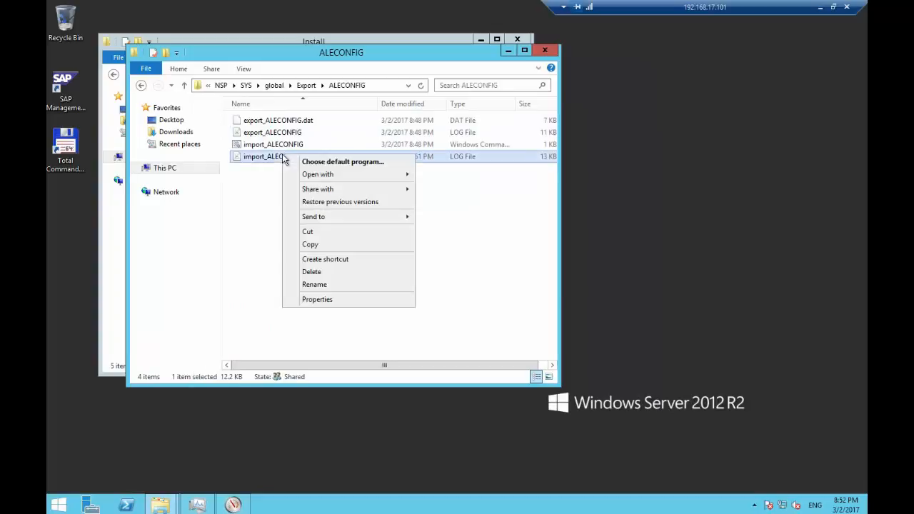
mouse_move(312, 176)
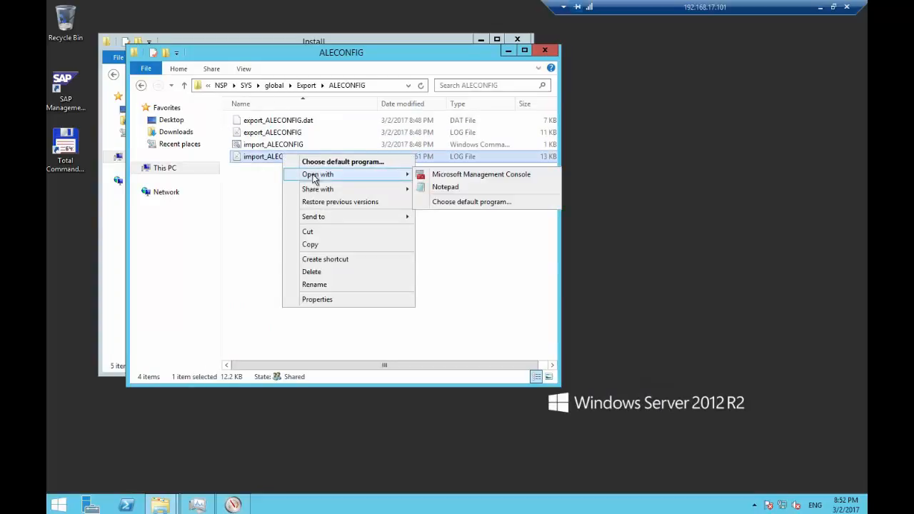
click(470, 188)
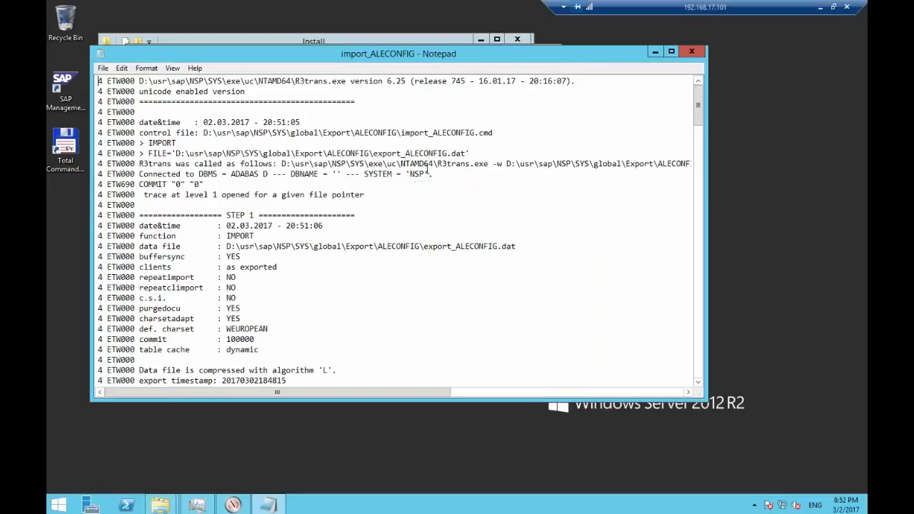
Read the import_ALECONFIG log through to its closing summary, and close both the log and the ALECONFIG folder window.
scroll(418, 155, down, 12)
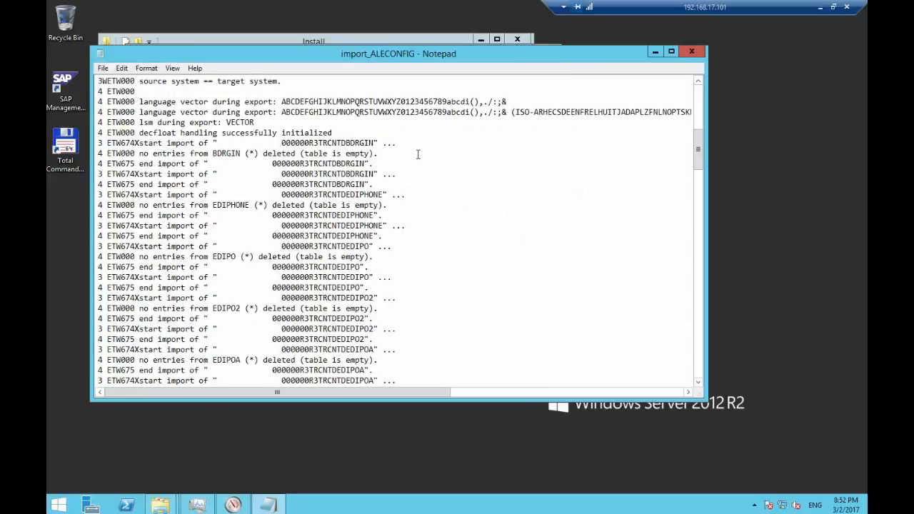
scroll(418, 154, down, 10)
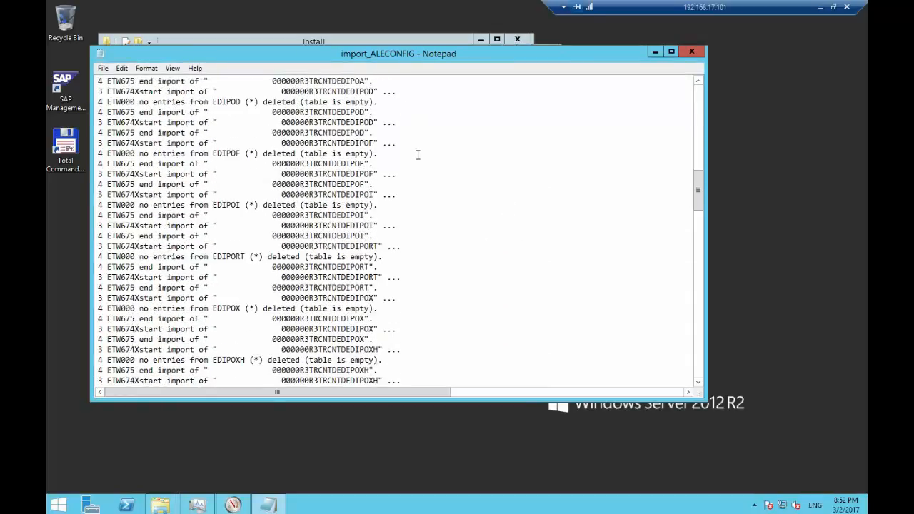
scroll(418, 154, down, 18)
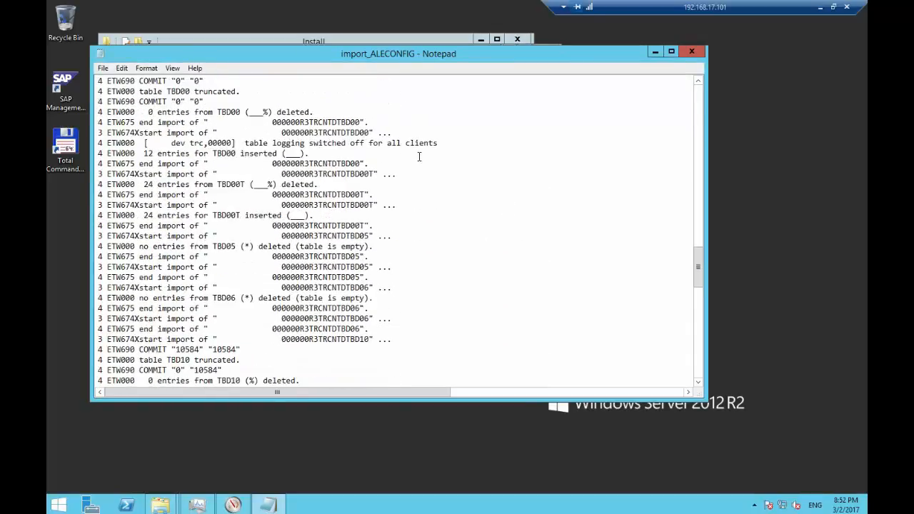
scroll(419, 157, down, 20)
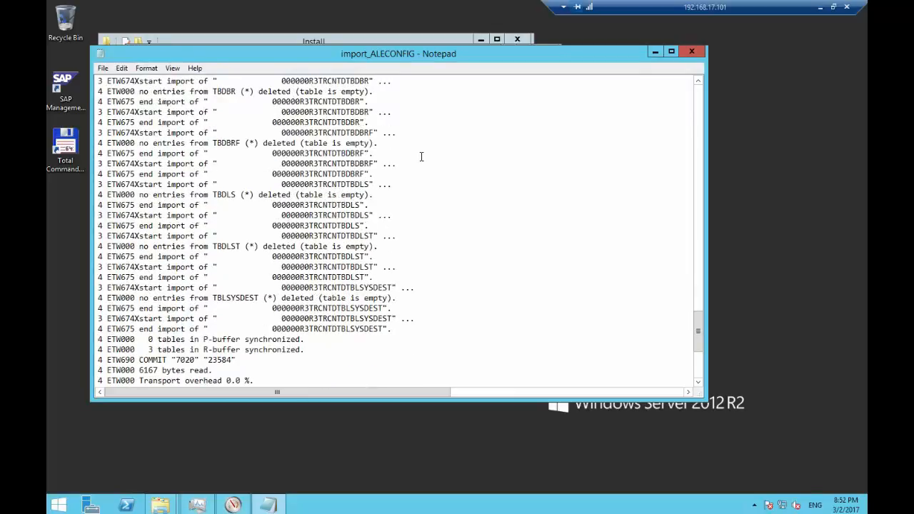
scroll(422, 157, down, 6)
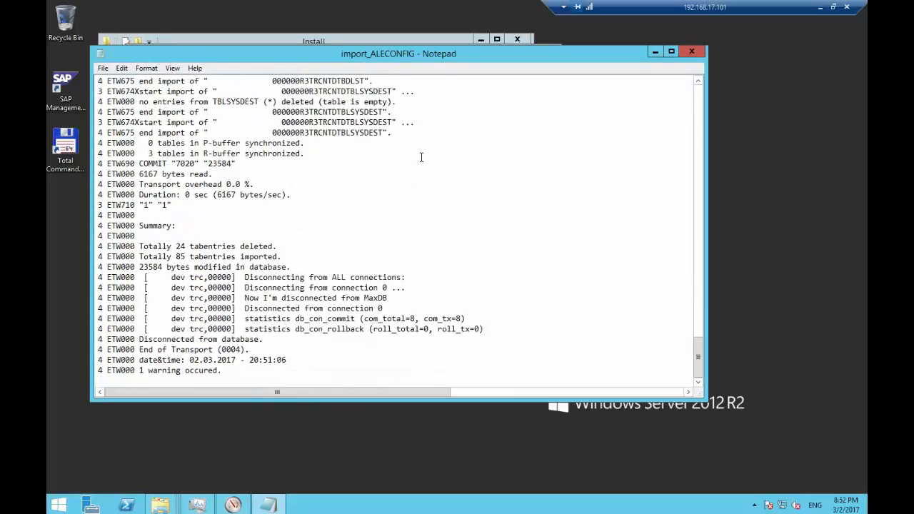
click(689, 52)
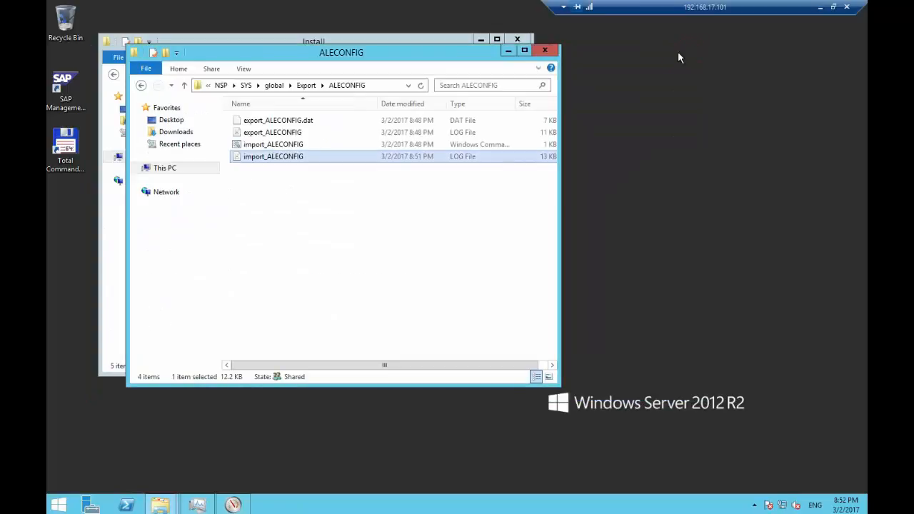
click(546, 51)
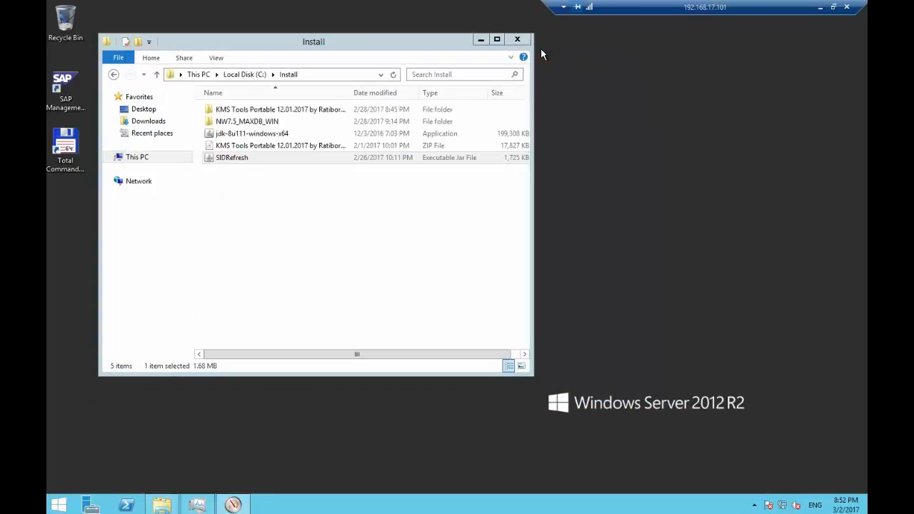